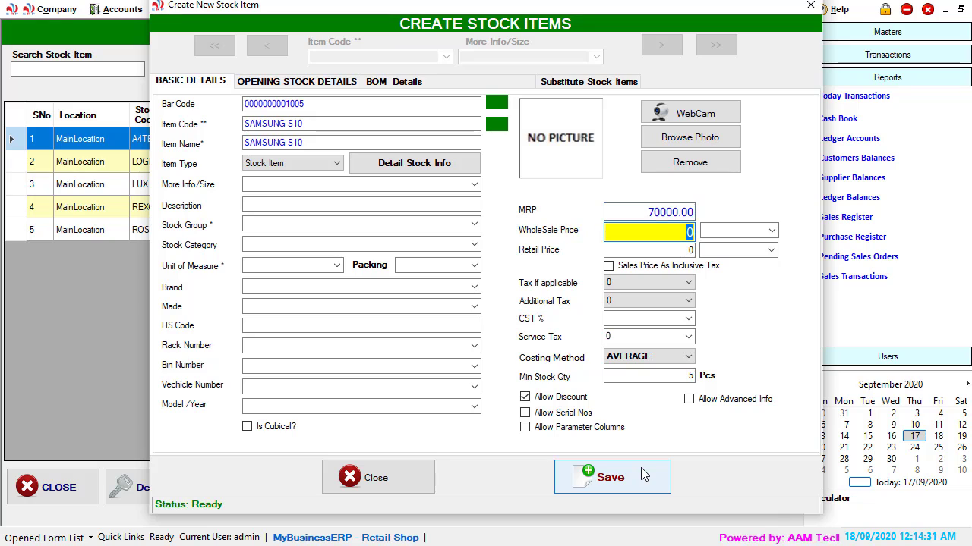
pyautogui.press('Tab')
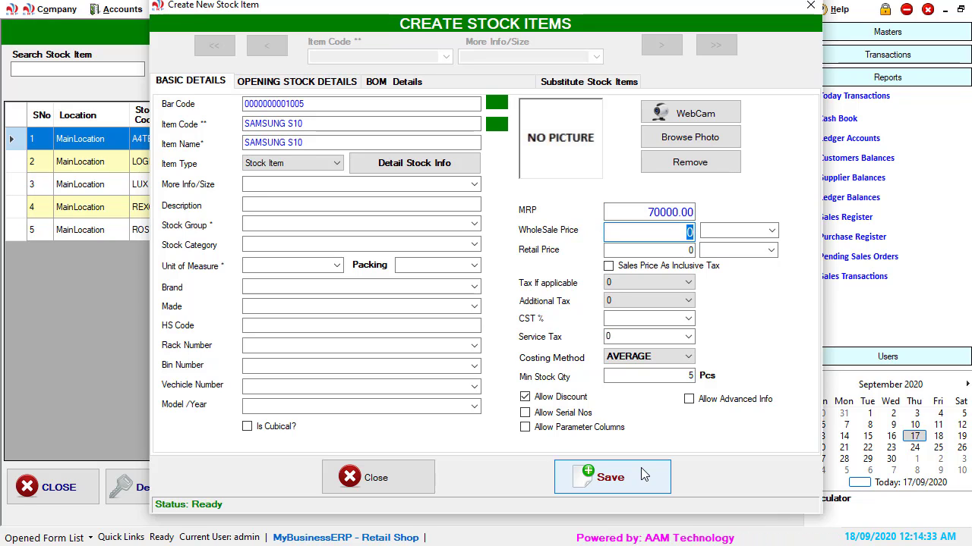
# Step: Set the retail price to 70000 and enable Allow Serial Nos for the new stock item
pyautogui.write('70')
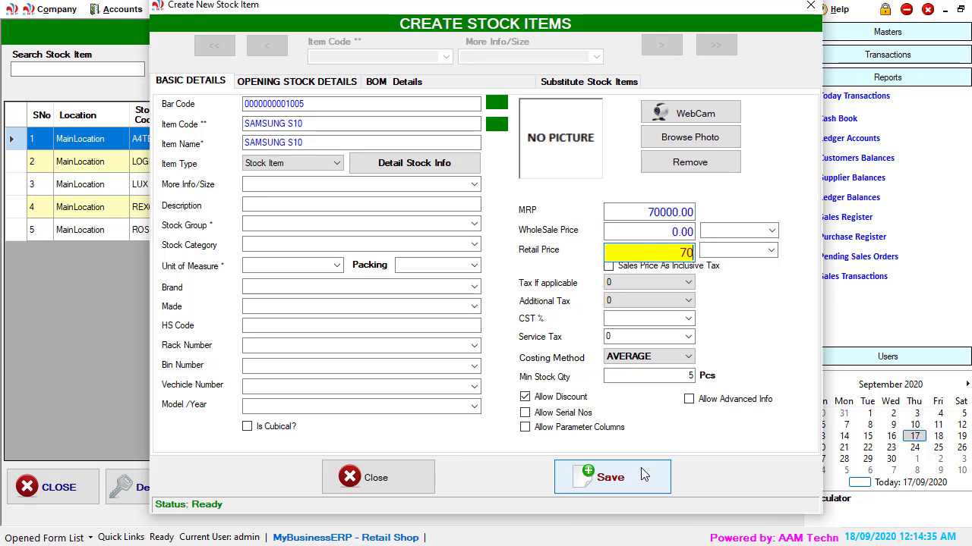
pyautogui.write('000')
pyautogui.press('Tab')
pyautogui.press('Tab')
pyautogui.press('Tab')
pyautogui.press('Tab')
pyautogui.press('Tab')
pyautogui.press('Tab')
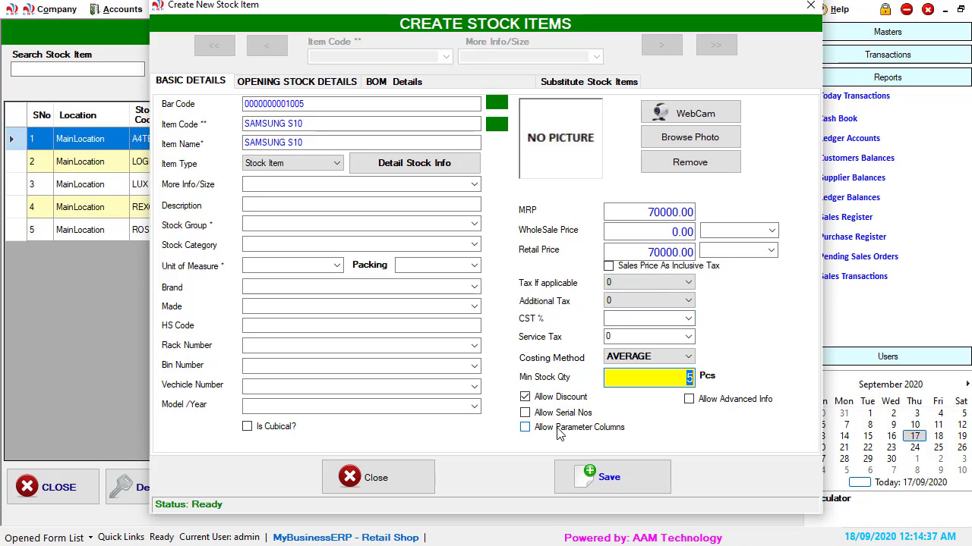
pyautogui.click(557, 416)
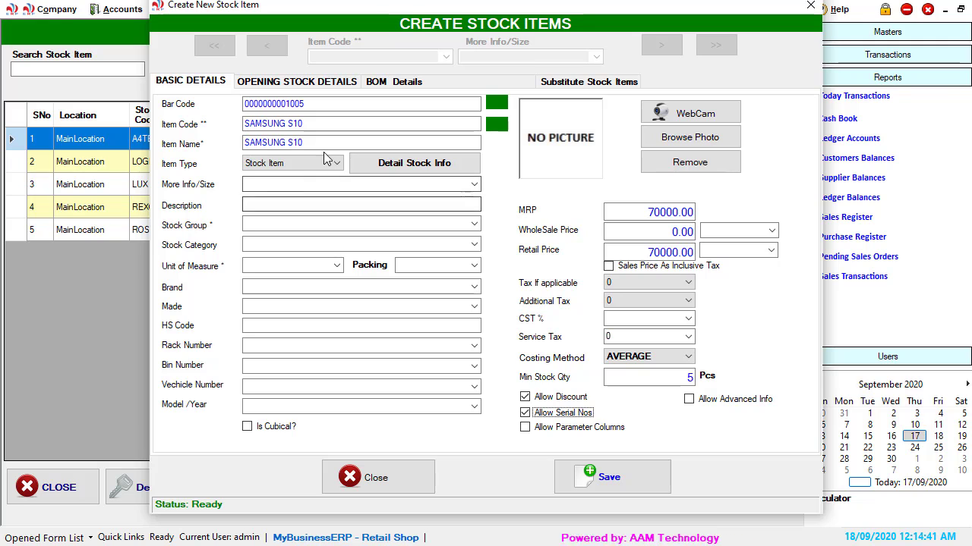
# Step: Copy the item name SAMSUNG S10 into the Description field
pyautogui.moveTo(319, 144); pyautogui.dragTo(144, 148)
pyautogui.hotkey('ctrl', 'c')
pyautogui.click(268, 205)
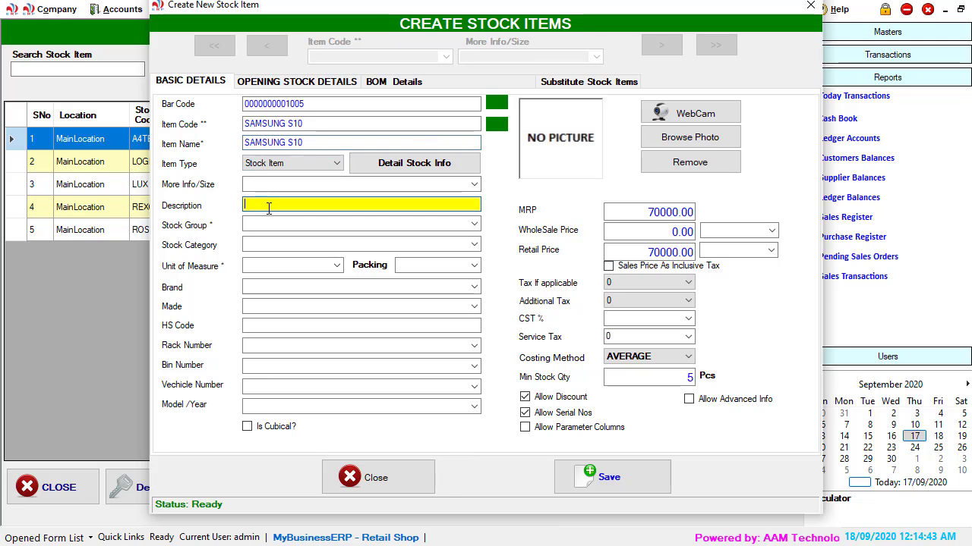
pyautogui.hotkey('ctrl', 'v')
pyautogui.press('Tab')
# Step: Assign stock group MOBILE, stock category SAMSUNG and unit of measure pcs to the item
pyautogui.click(473, 224)
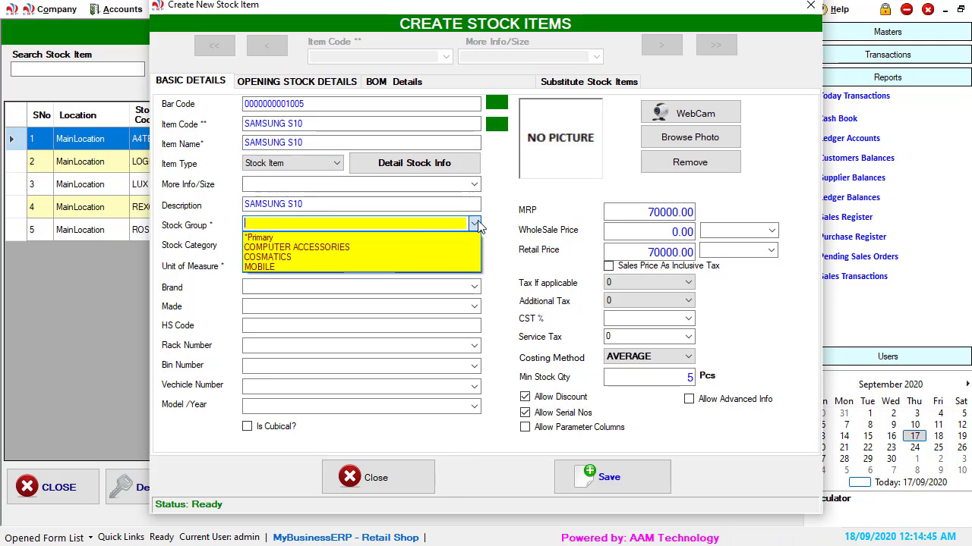
pyautogui.click(392, 266)
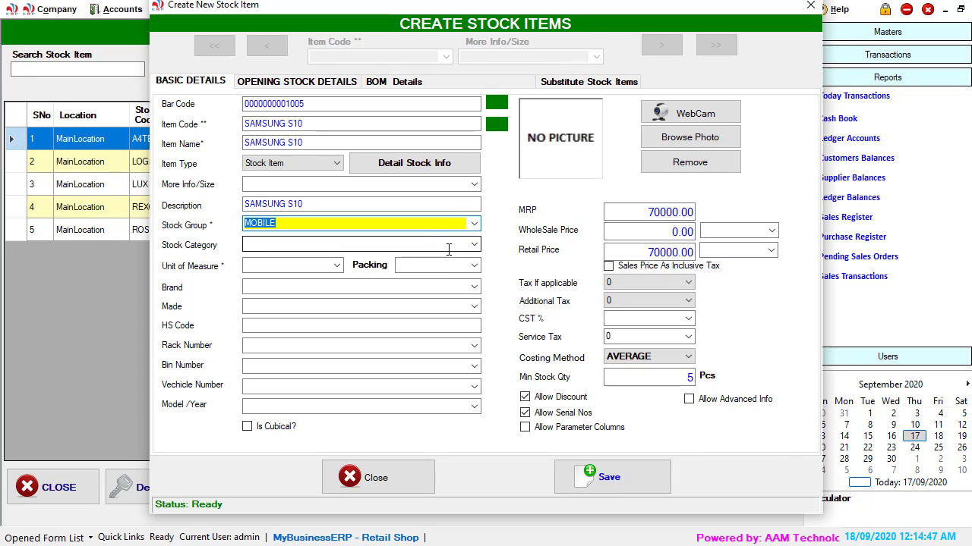
pyautogui.click(476, 248)
pyautogui.click(362, 277)
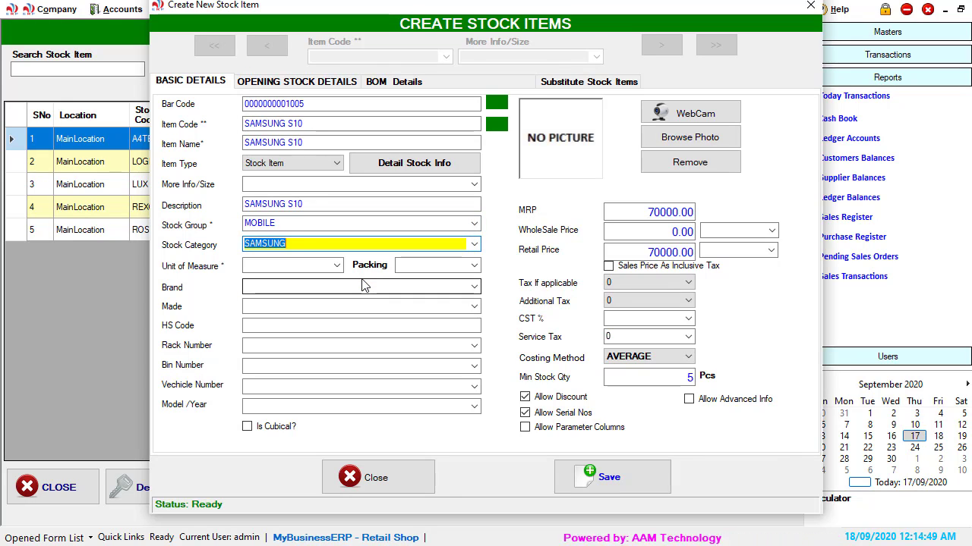
pyautogui.click(341, 264)
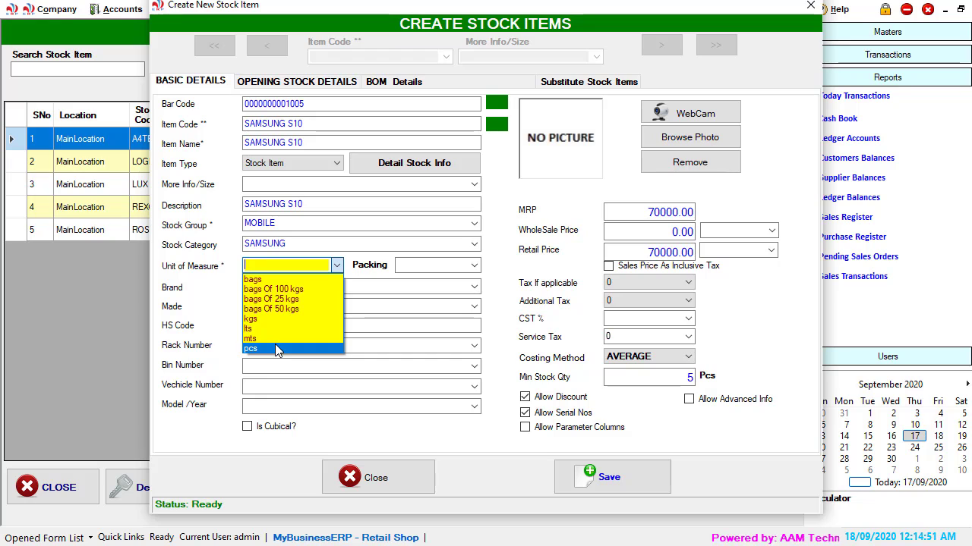
pyautogui.click(275, 346)
# Step: Enter SAMSUNG as the brand and KOREA as the country where it is made
pyautogui.click(297, 287)
pyautogui.write('SA')
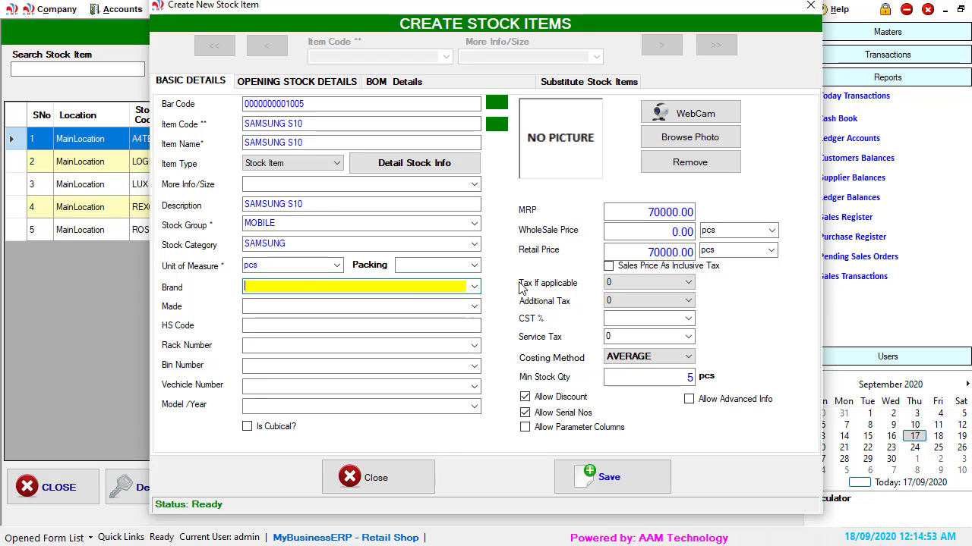
pyautogui.write('MSUNG')
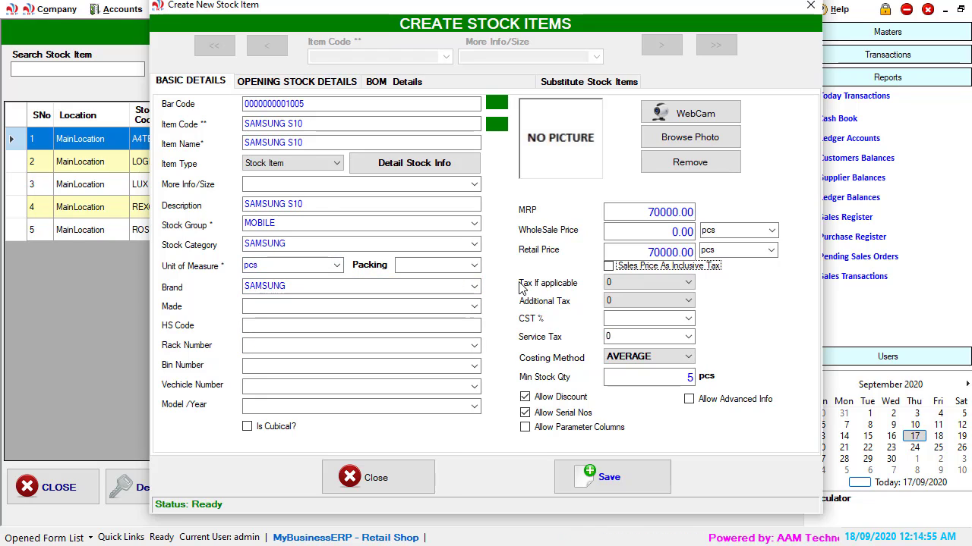
pyautogui.click(256, 307)
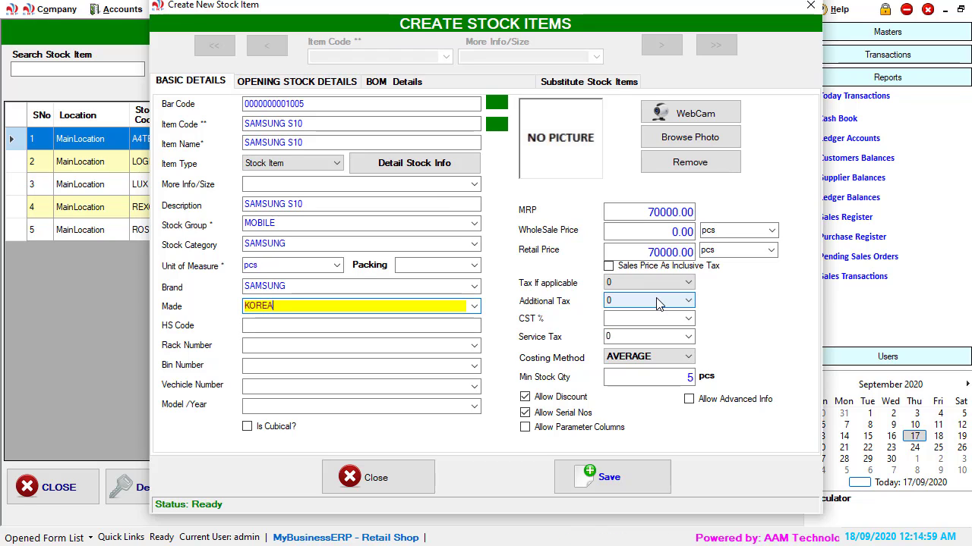
pyautogui.press('Tab')
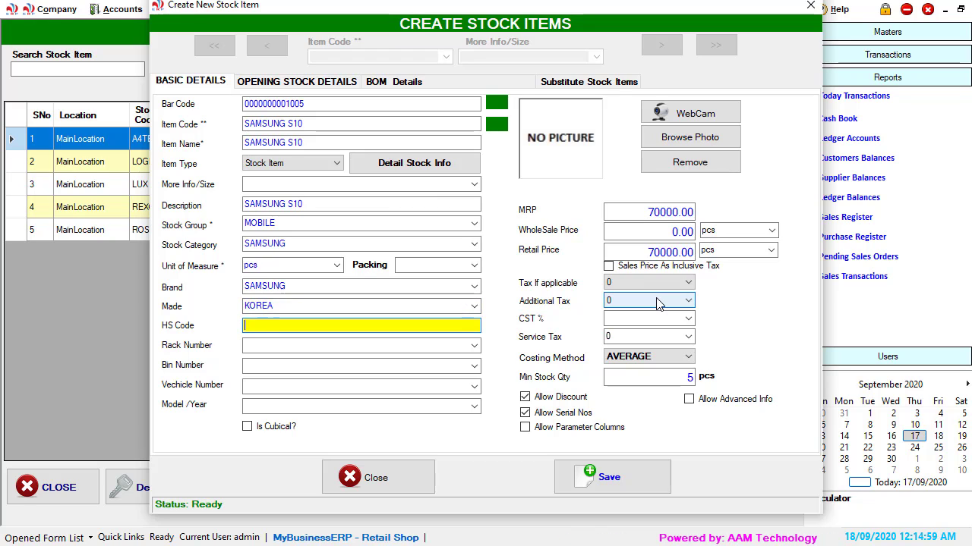
# Step: Save the new stock item, confirm its creation, and close the item form
pyautogui.click(620, 484)
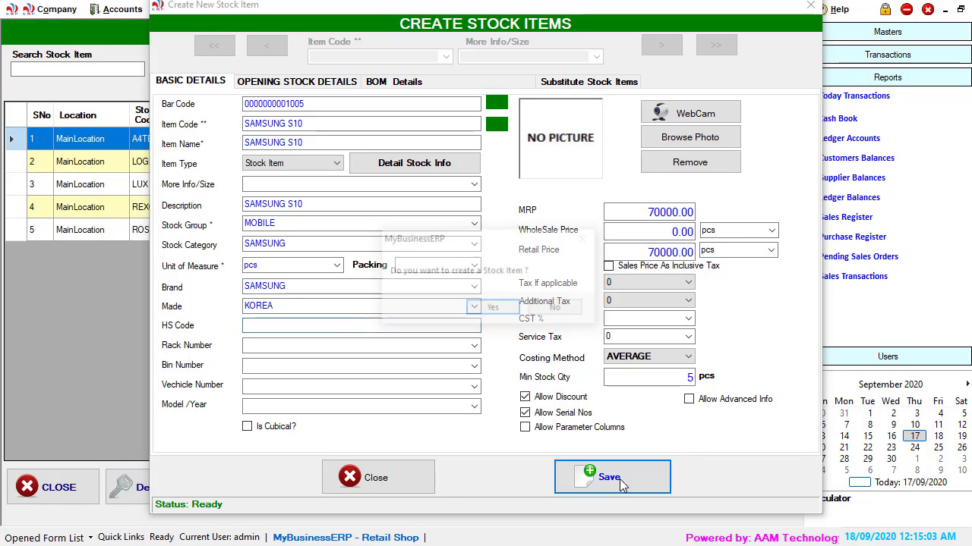
pyautogui.click(491, 308)
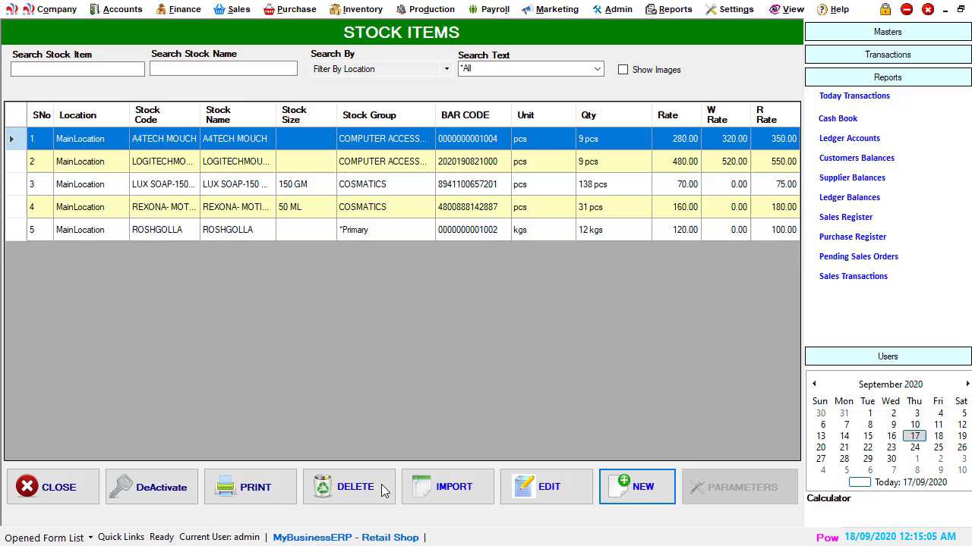
pyautogui.click(376, 479)
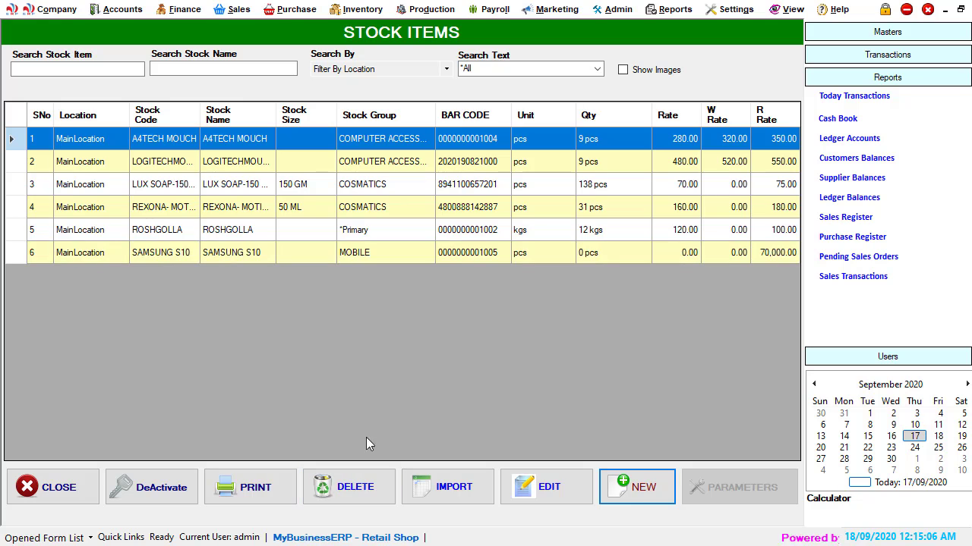
# Step: Close the stock items list, open a direct purchase, and choose Cash as the supplier
pyautogui.click(54, 487)
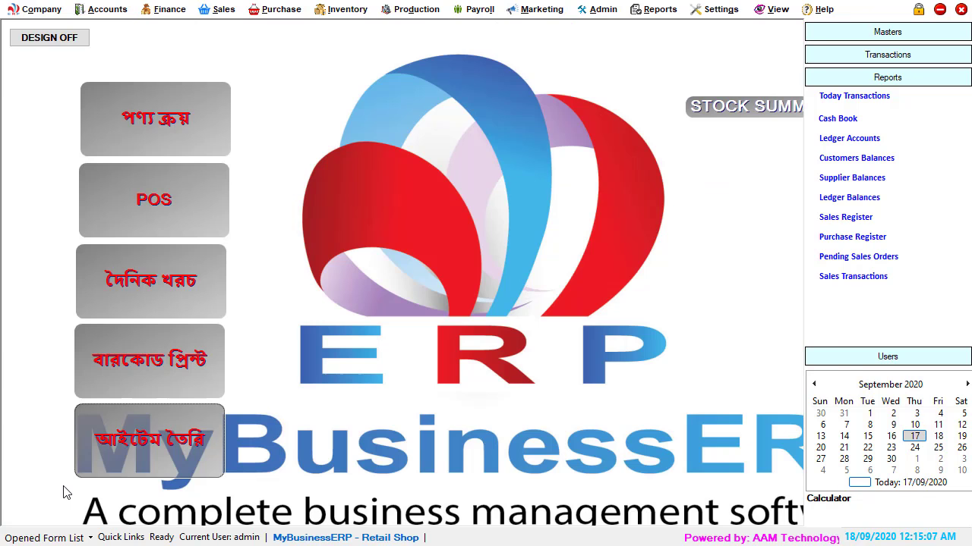
pyautogui.click(155, 120)
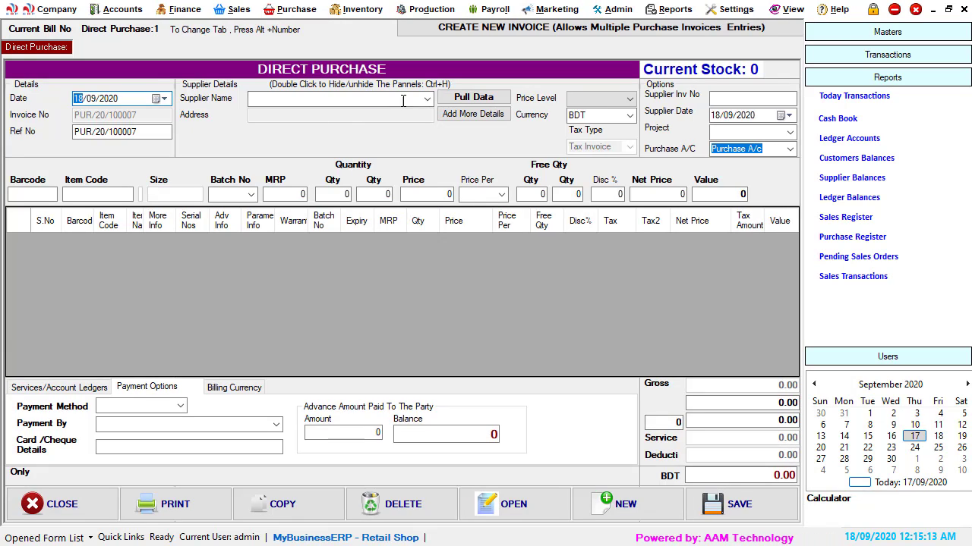
pyautogui.click(427, 98)
pyautogui.click(360, 114)
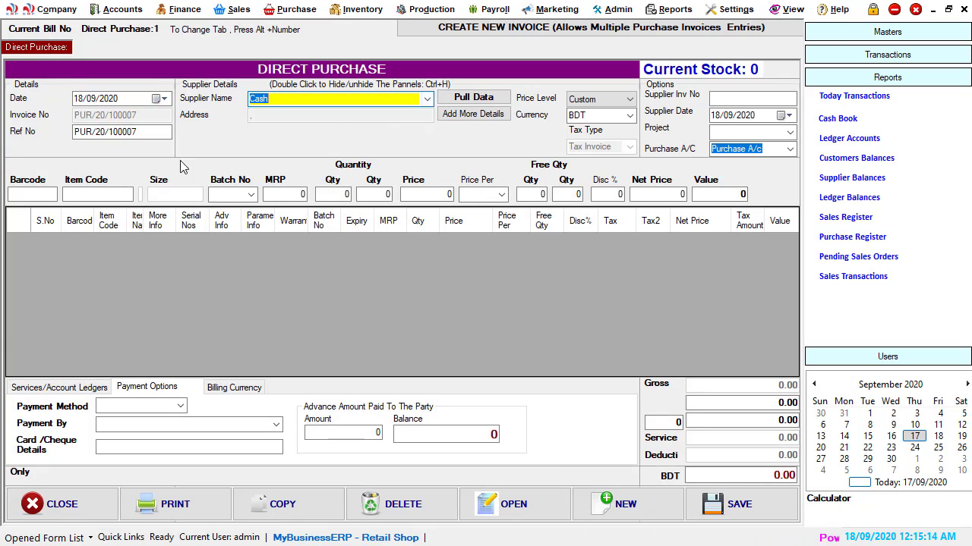
# Step: Search items for SAMS and pick SAMSUNG S10 as the purchased item
pyautogui.click(104, 195)
pyautogui.write('S')
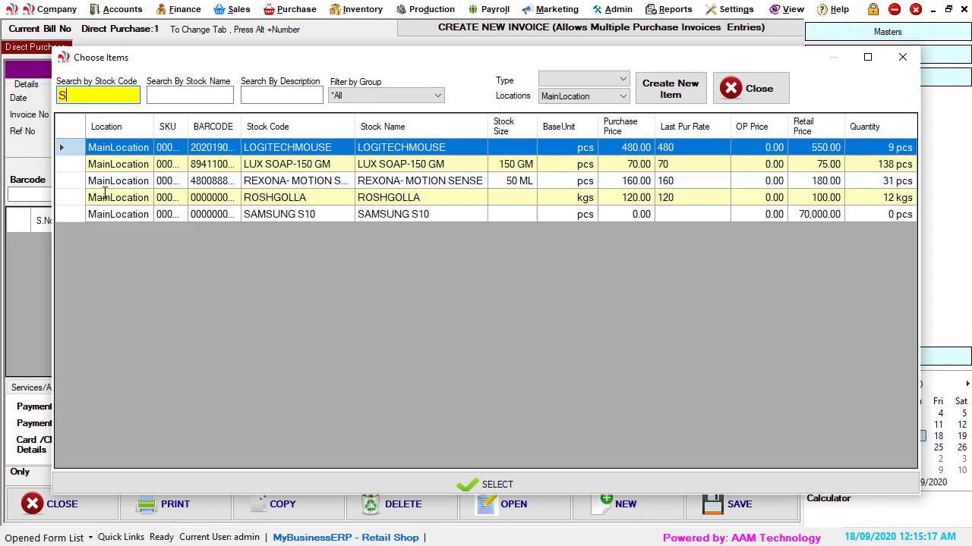
pyautogui.write('AMS')
pyautogui.press('Down')
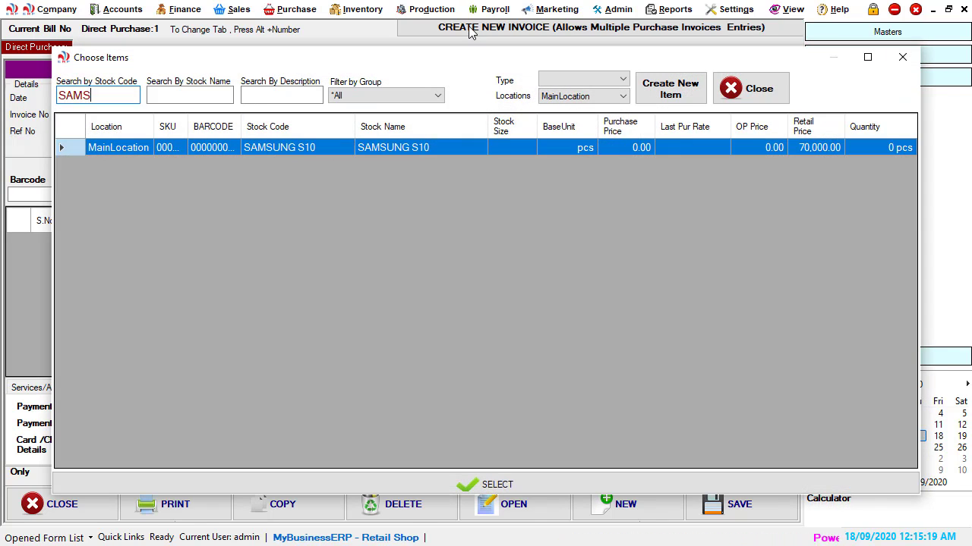
pyautogui.doubleClick(397, 148)
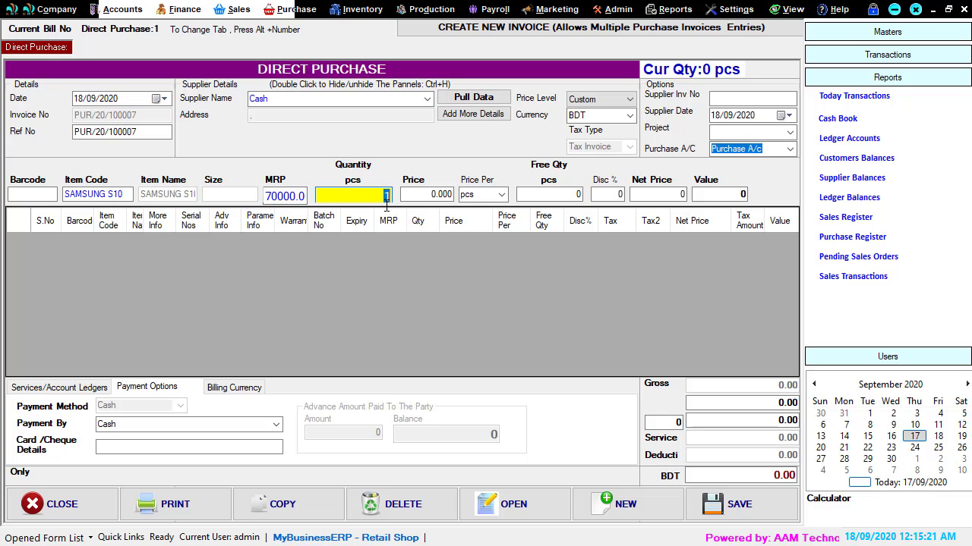
# Step: Enter a quantity of 2 and a price of 55000 for the item and confirm the line
pyautogui.write('2')
pyautogui.press('Return')
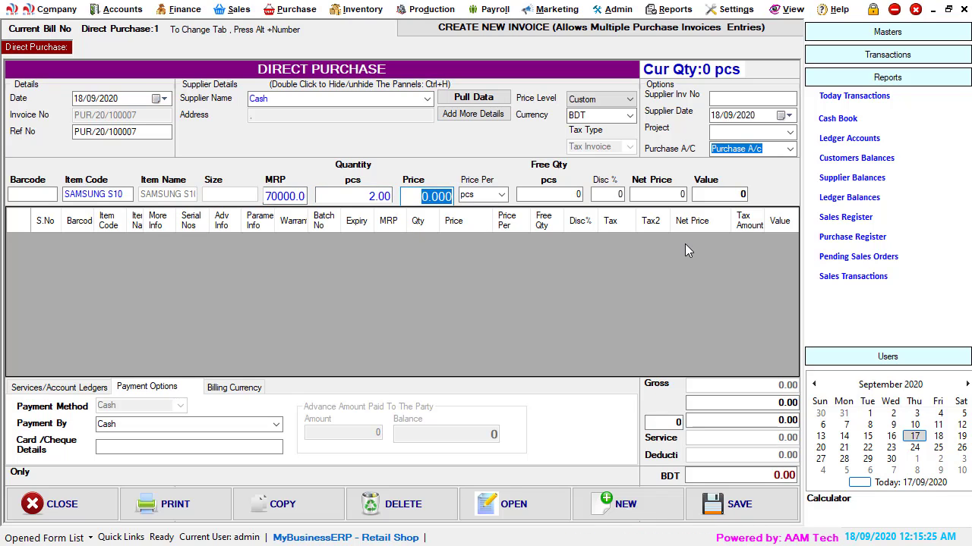
pyautogui.write('6')
pyautogui.press('BackSpace')
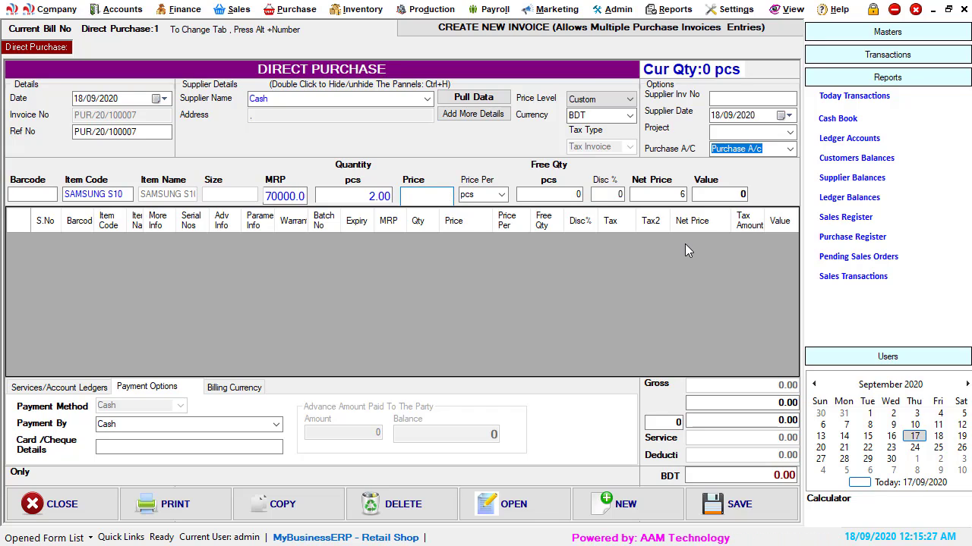
pyautogui.write('55000')
pyautogui.press('Return')
pyautogui.press('Return')
pyautogui.press('Return')
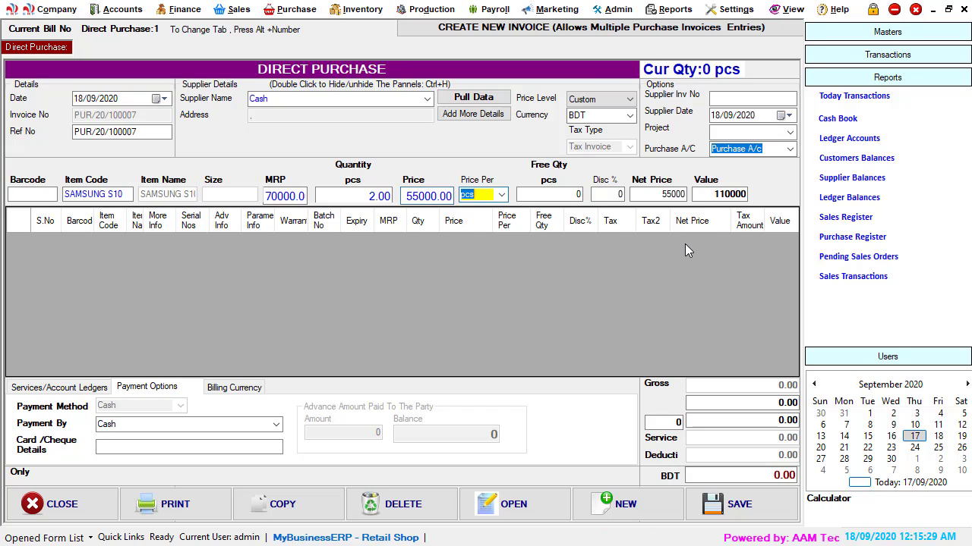
pyautogui.press('Return')
pyautogui.press('Return')
pyautogui.press('Return')
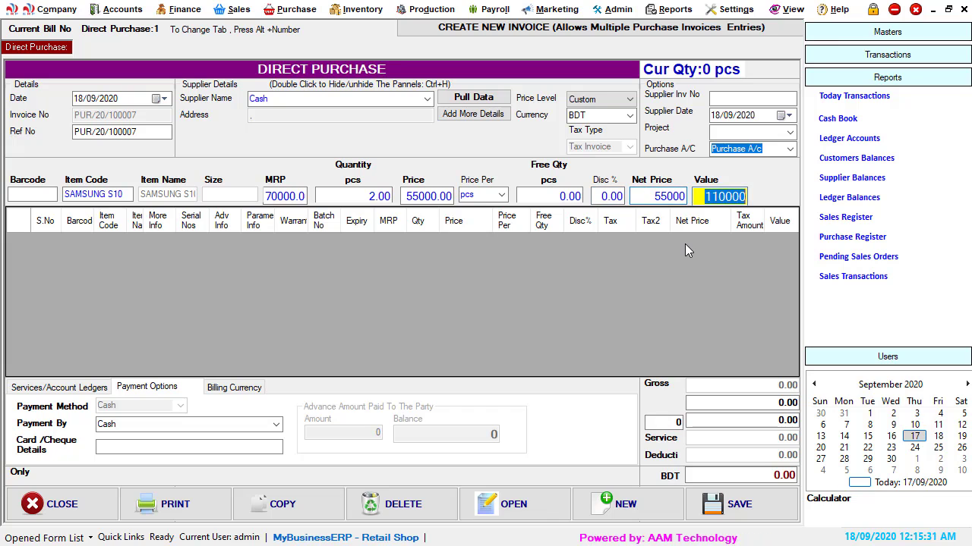
pyautogui.press('Return')
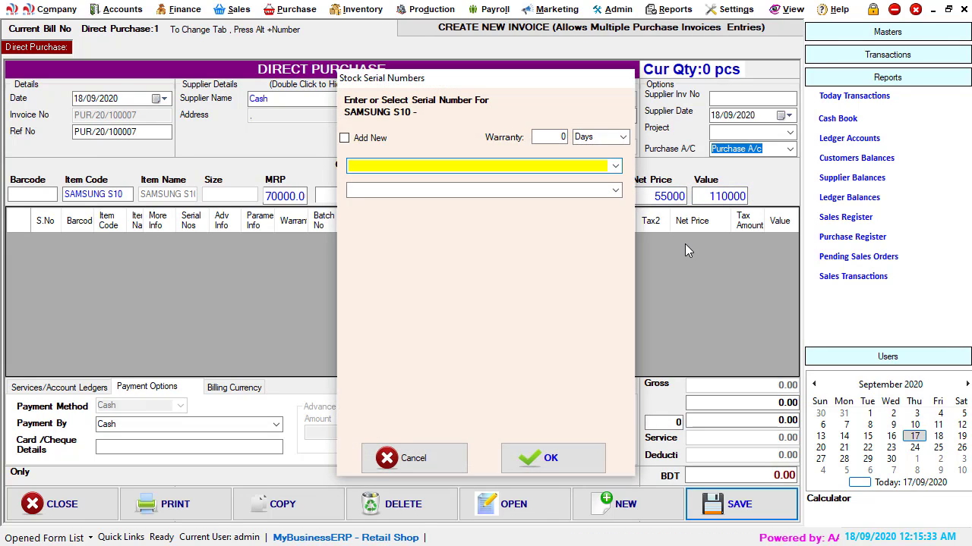
# Step: Add new serial numbers by range with suffix 232323, starting from 1
pyautogui.click(367, 140)
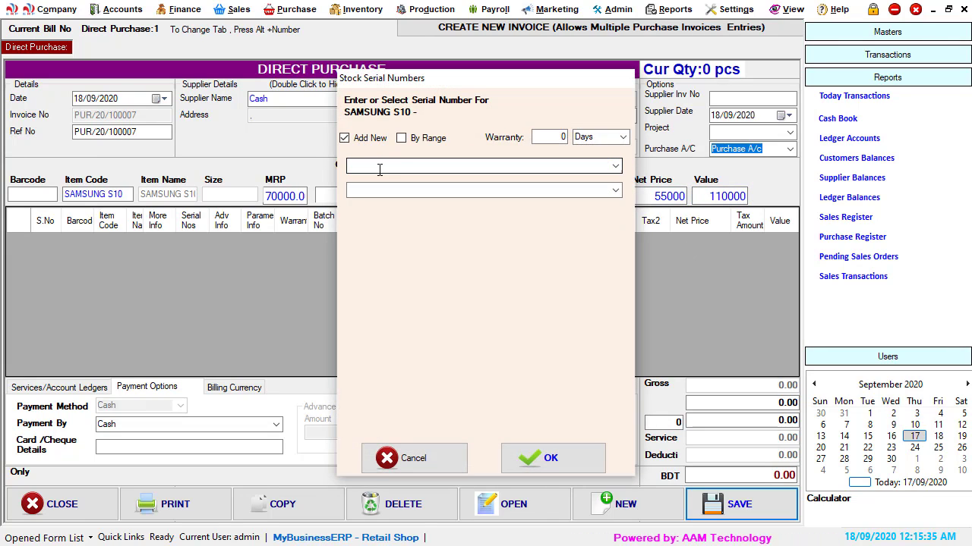
pyautogui.click(437, 139)
pyautogui.click(452, 176)
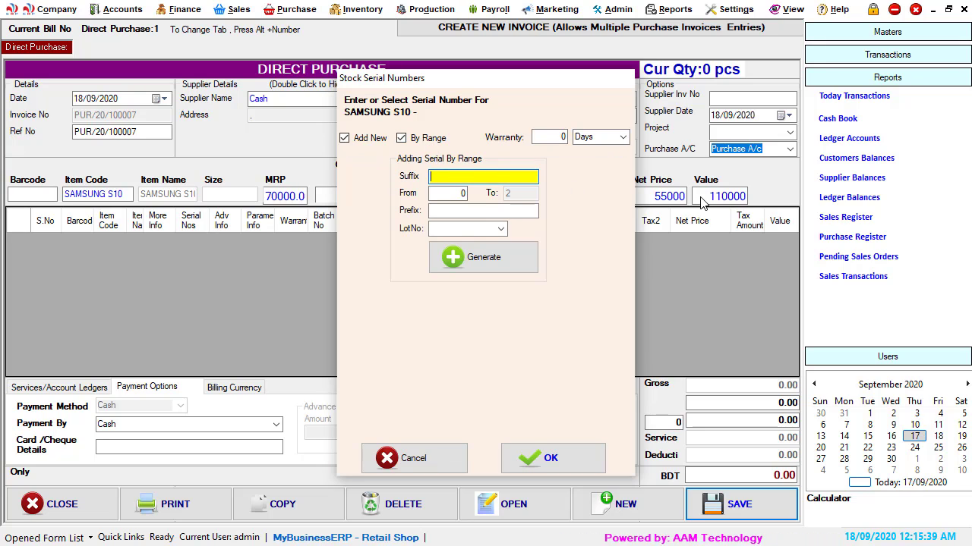
pyautogui.write('23232')
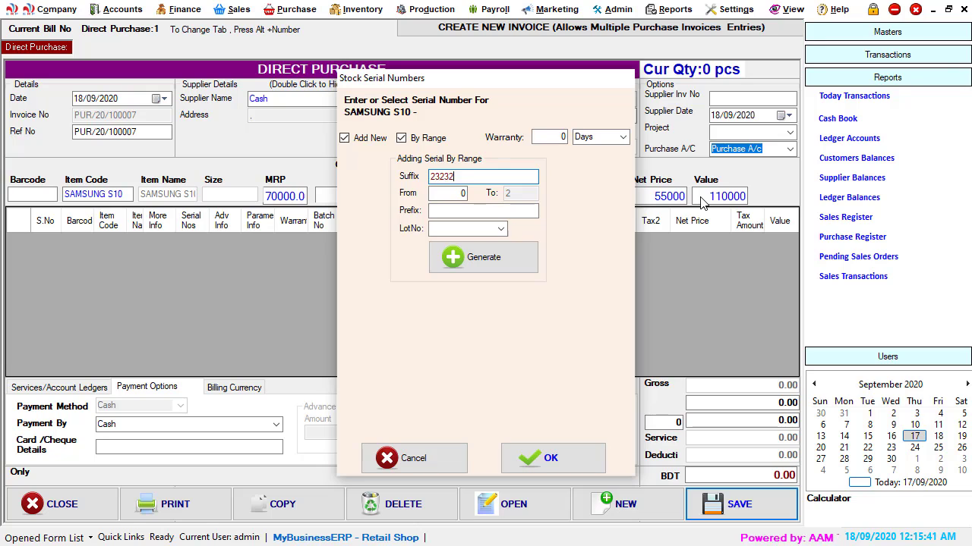
pyautogui.write('3')
pyautogui.press('Tab')
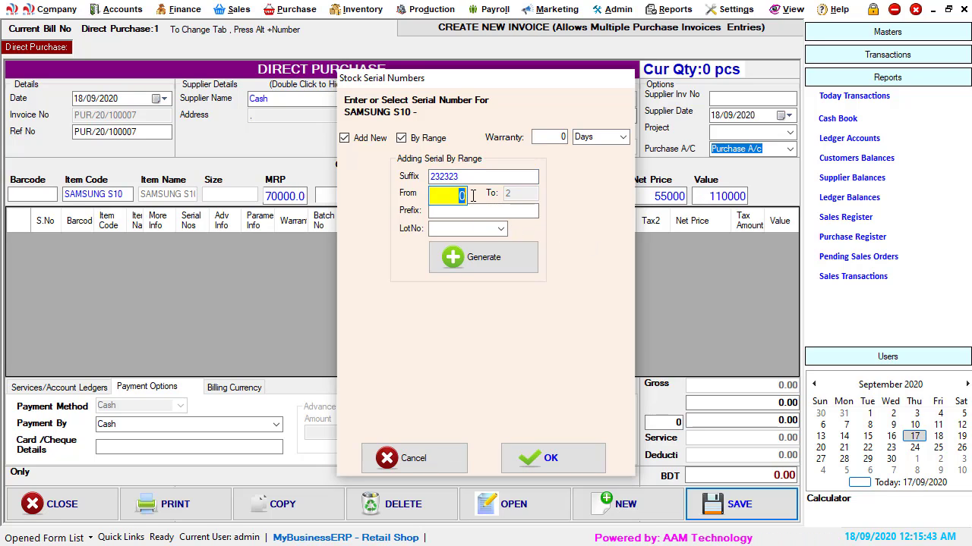
pyautogui.write('1')
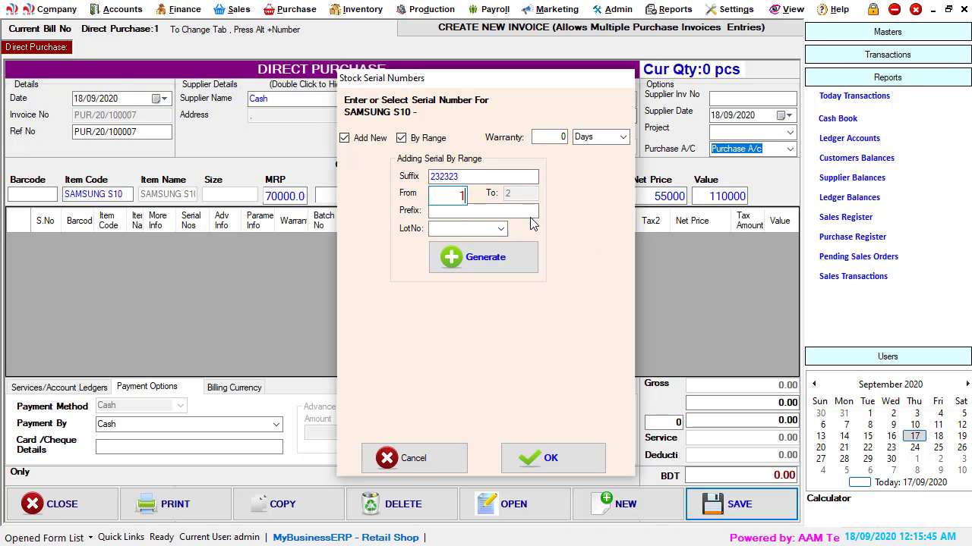
# Step: Set the serial prefix to ABC and generate the serial numbers
pyautogui.click(505, 213)
pyautogui.write('ABC')
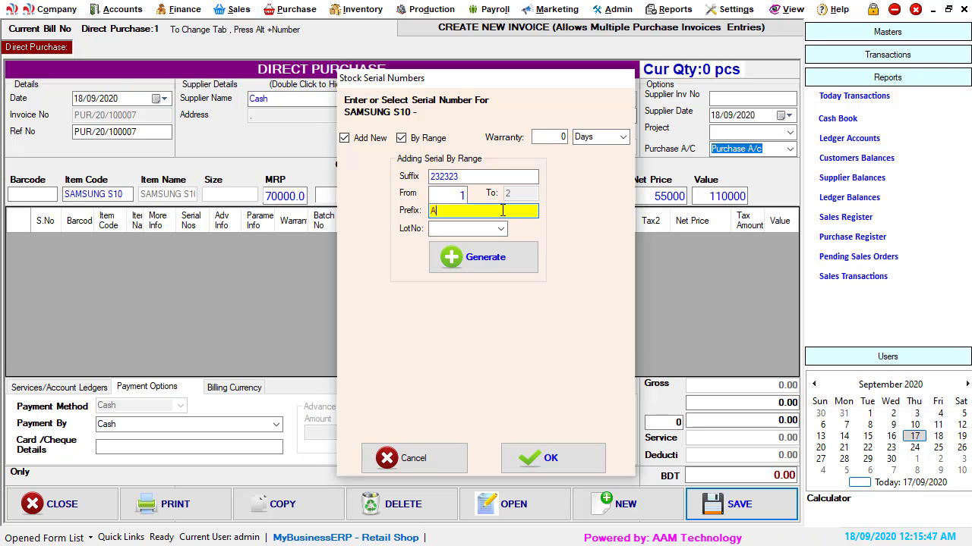
pyautogui.click(494, 228)
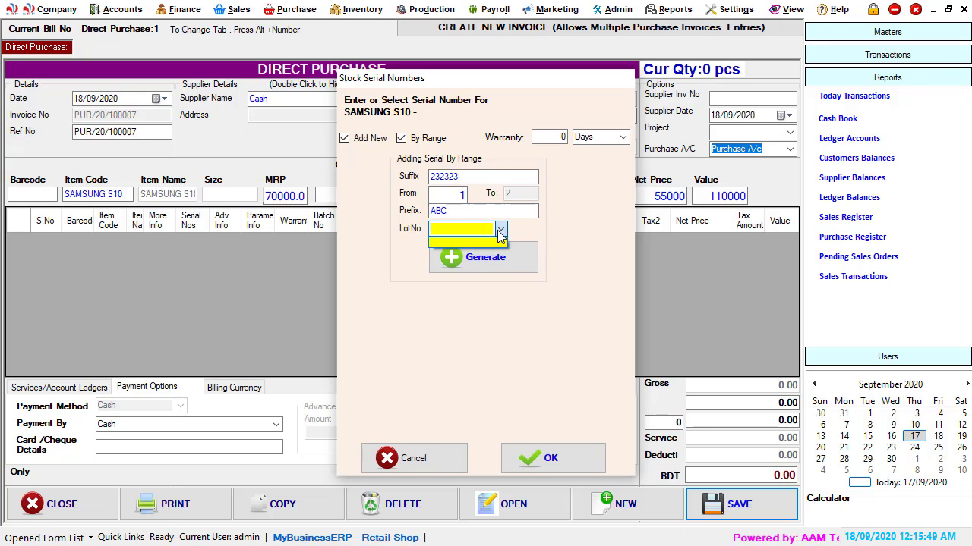
pyautogui.click(495, 260)
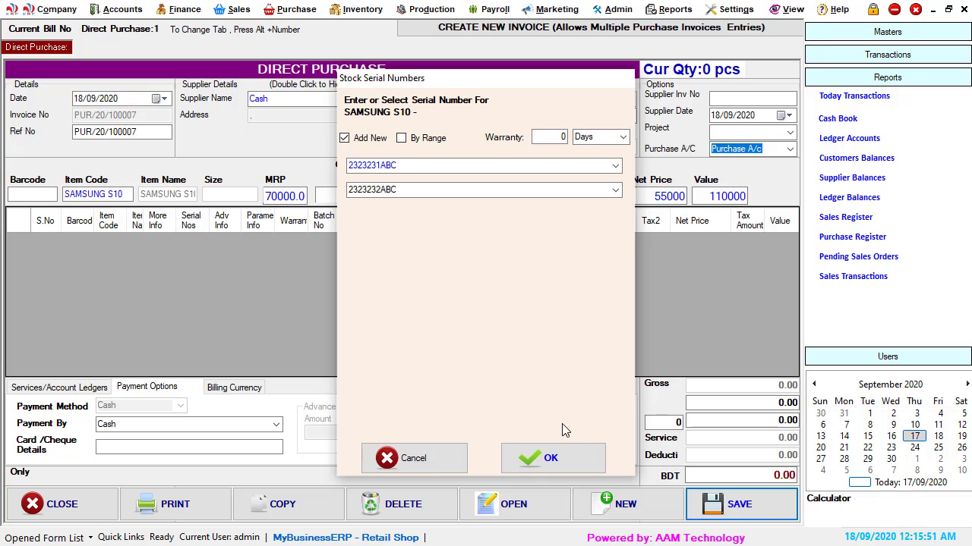
# Step: Set a 365-day warranty on the SAMSUNG S10 serial numbers and accept them
pyautogui.click(565, 138)
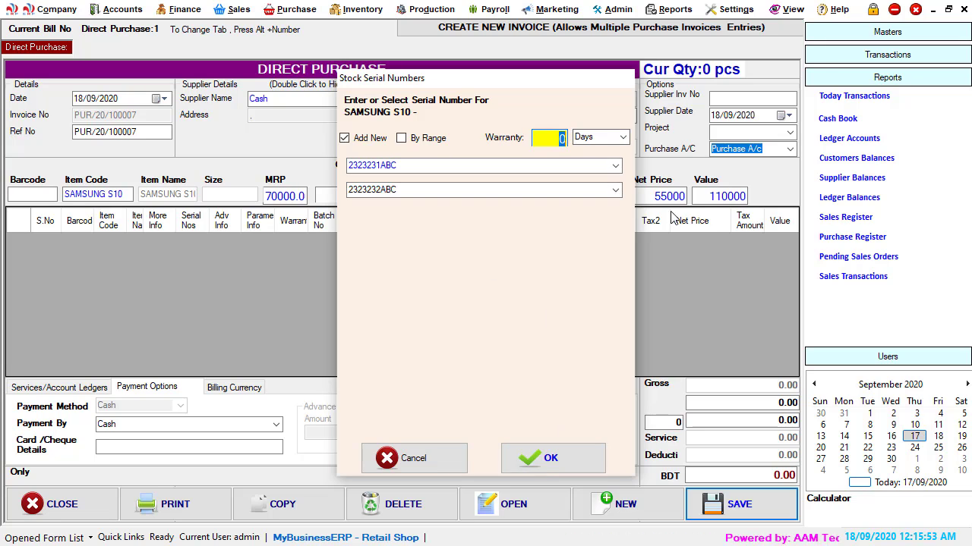
pyautogui.write('3')
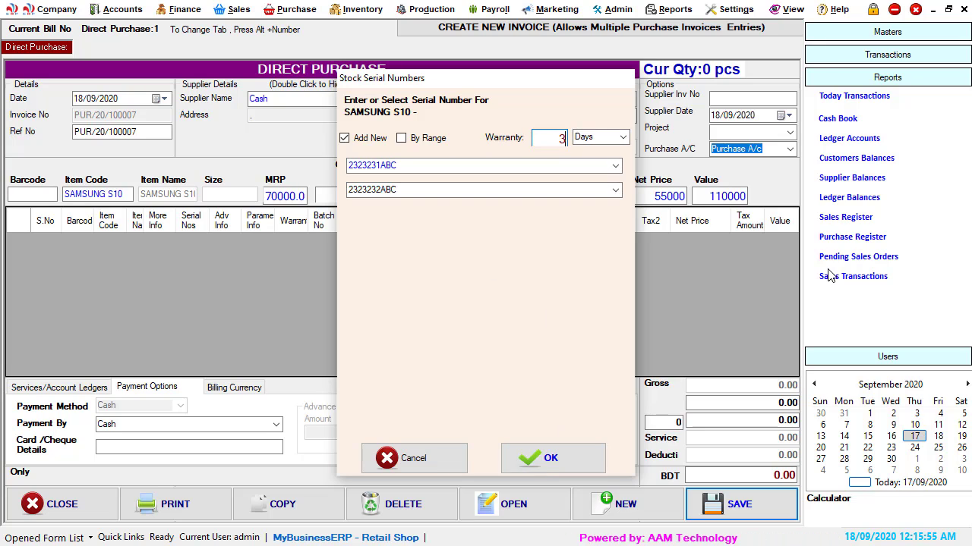
pyautogui.write('65')
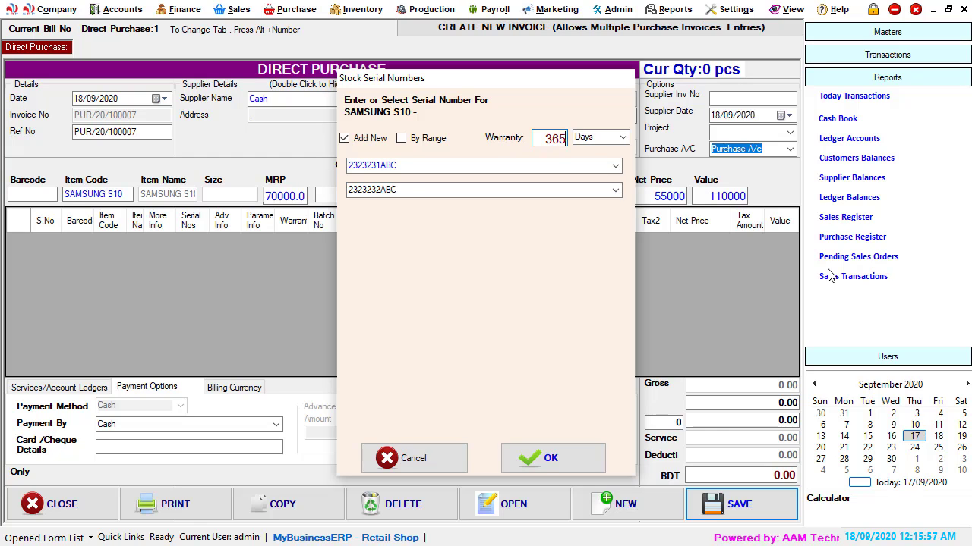
pyautogui.press('Tab')
pyautogui.click(570, 452)
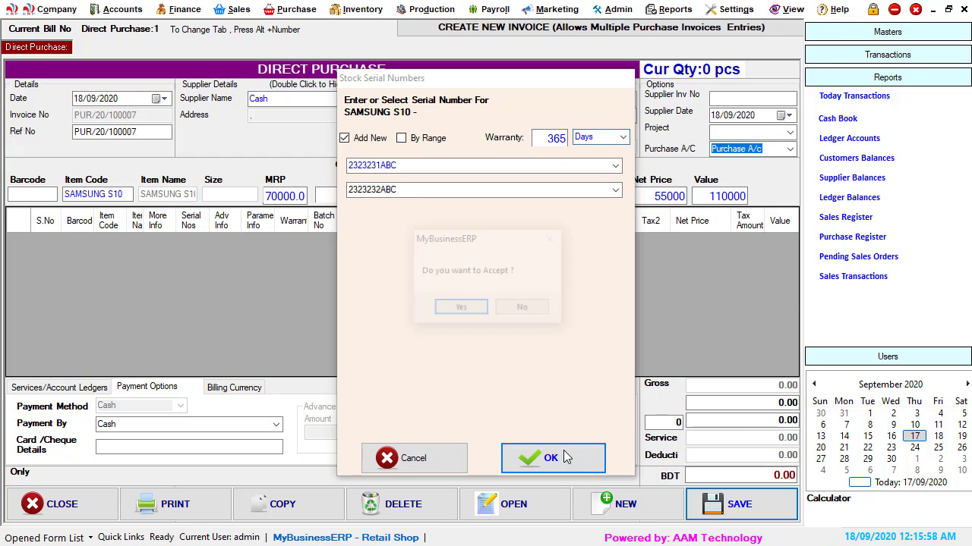
pyautogui.click(472, 313)
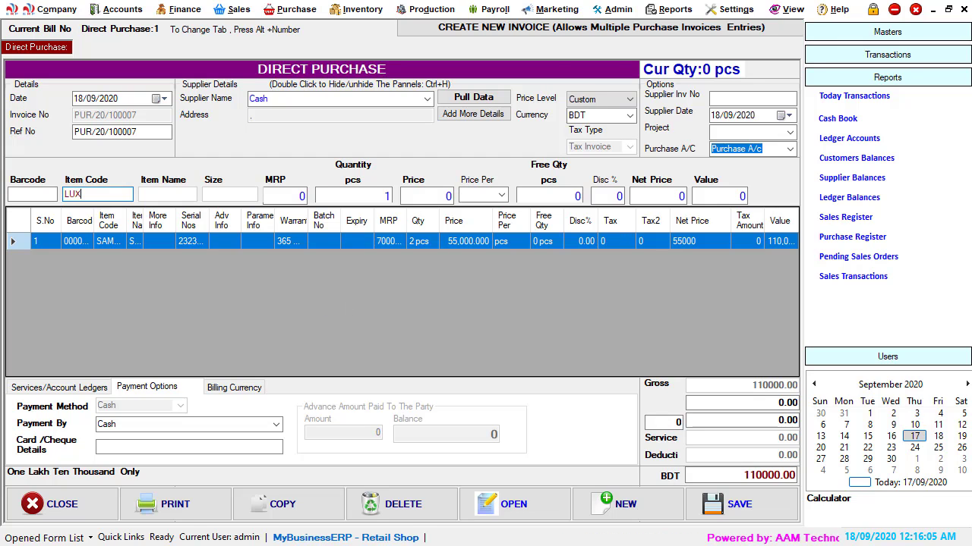
# Step: Add LUX SOAP-150 GM as a second purchase line with quantity 12 at price 70
pyautogui.press('Return')
pyautogui.press('Return')
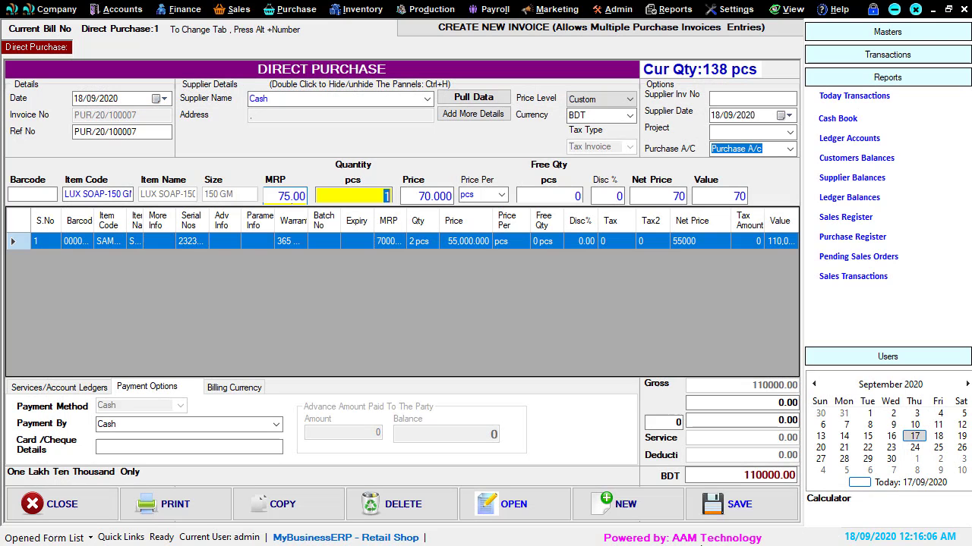
pyautogui.write('12')
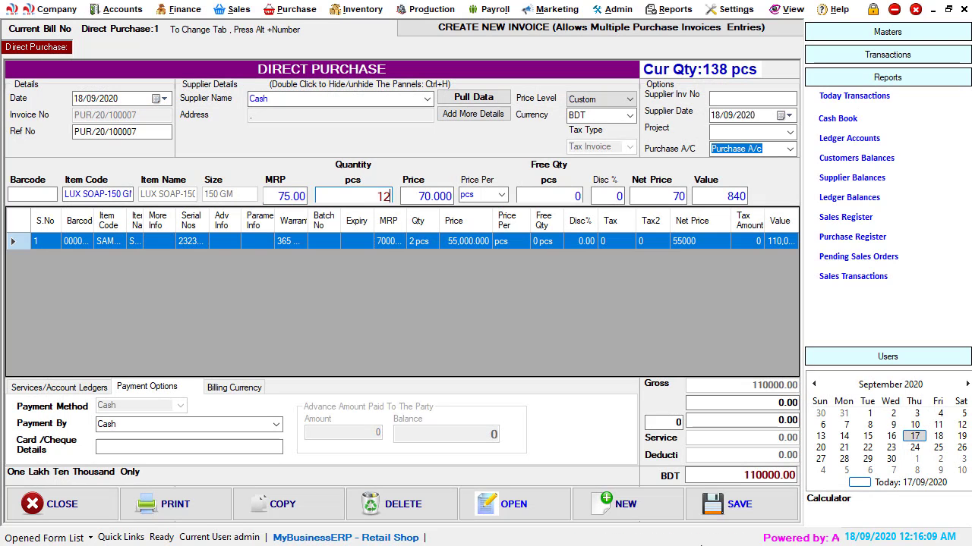
pyautogui.press('Return')
pyautogui.press('Return')
pyautogui.press('Return')
pyautogui.press('Return')
pyautogui.press('Return')
pyautogui.press('Return')
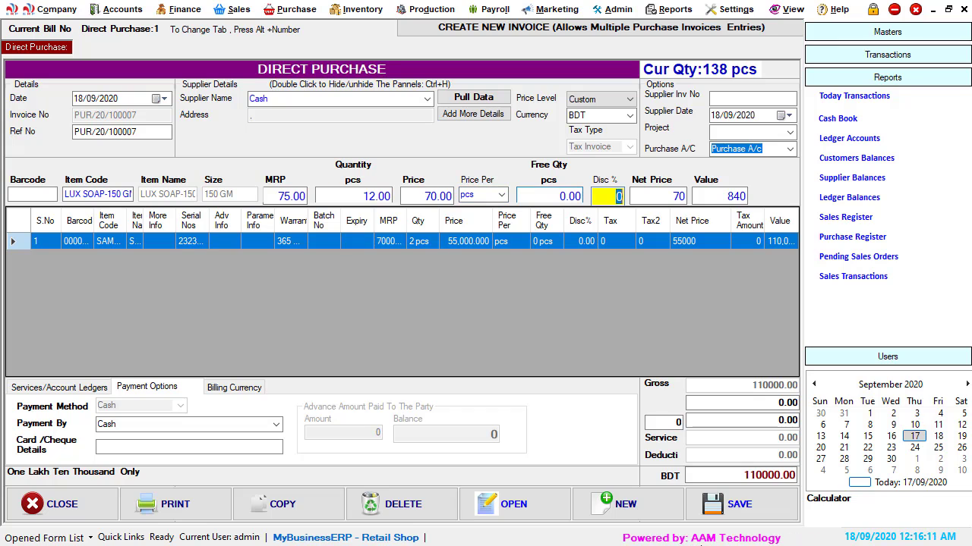
pyautogui.press('Return')
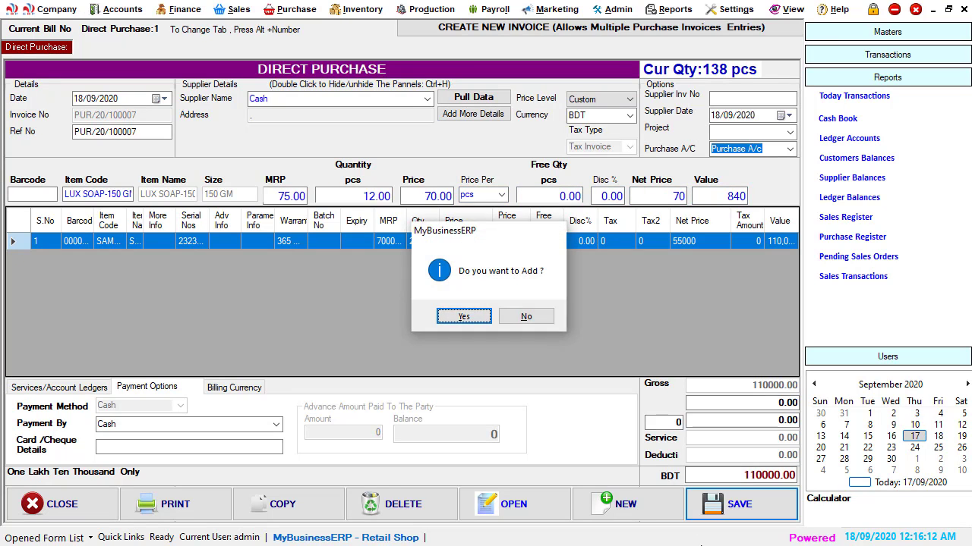
pyautogui.press('Return')
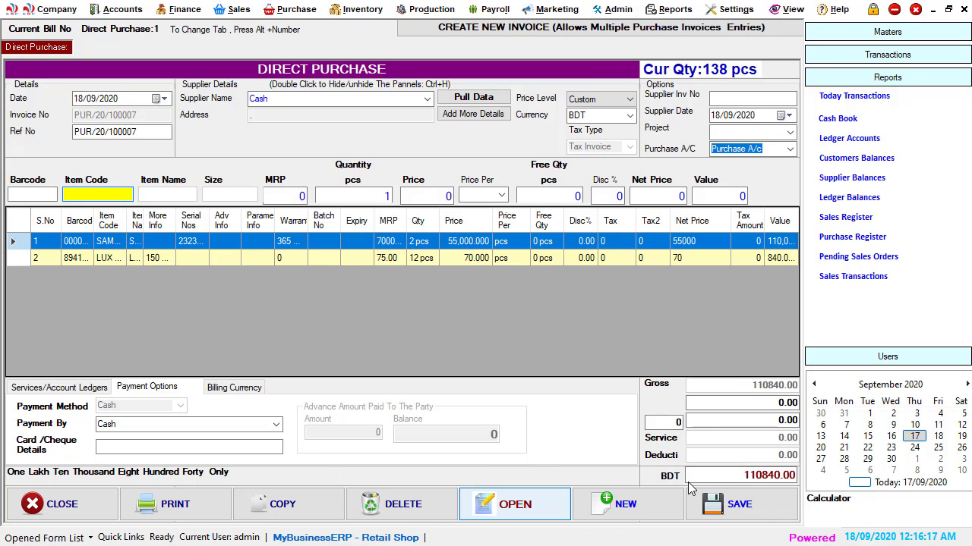
# Step: Save the direct purchase invoice and close the purchase form
pyautogui.click(725, 503)
pyautogui.click(464, 320)
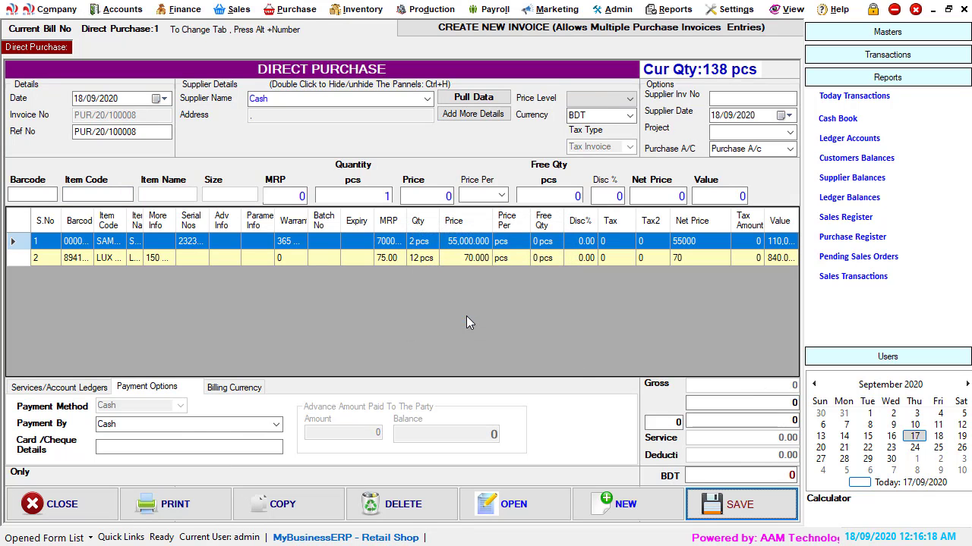
pyautogui.click(53, 504)
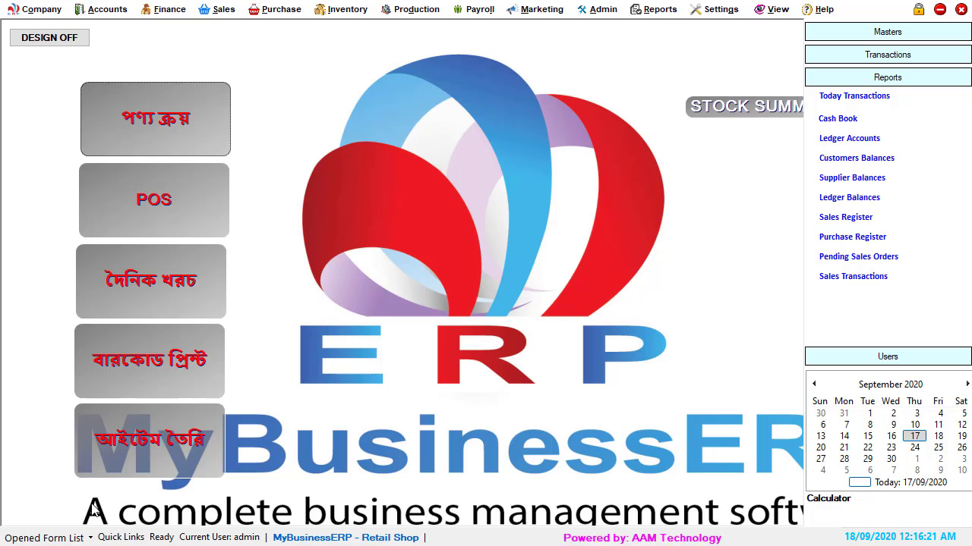
# Step: Open the POS and add LUX SOAP-150 GM and SAMSUNG S10 to the sale from the item search
pyautogui.click(175, 202)
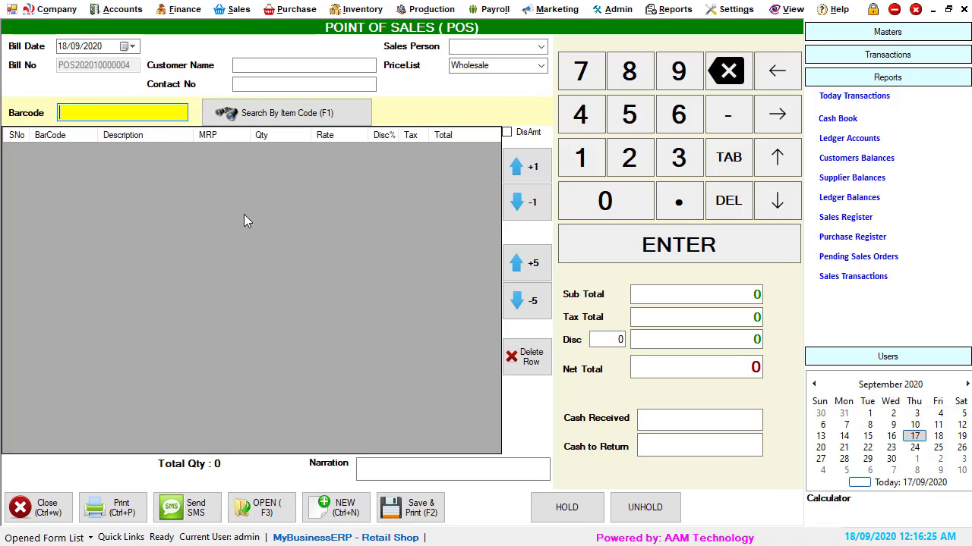
pyautogui.click(272, 114)
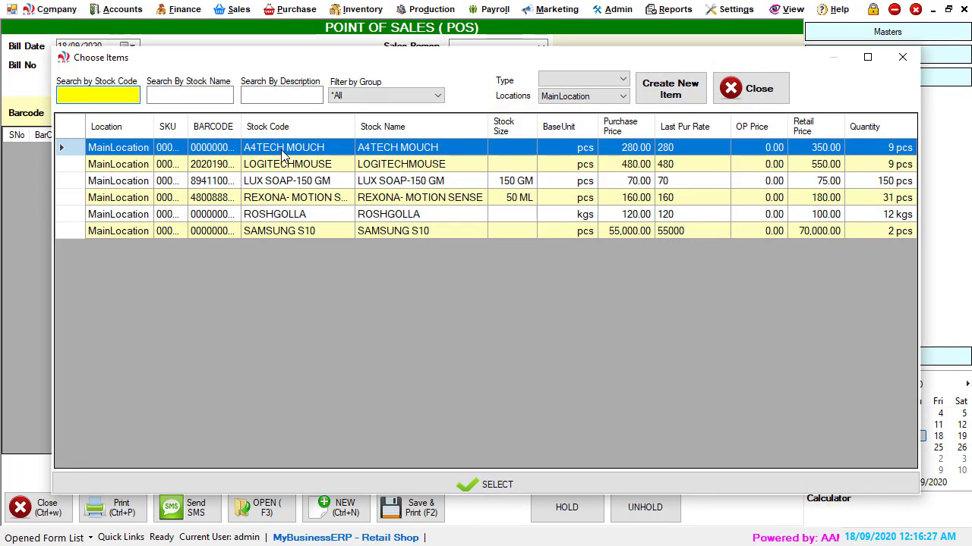
pyautogui.doubleClick(280, 181)
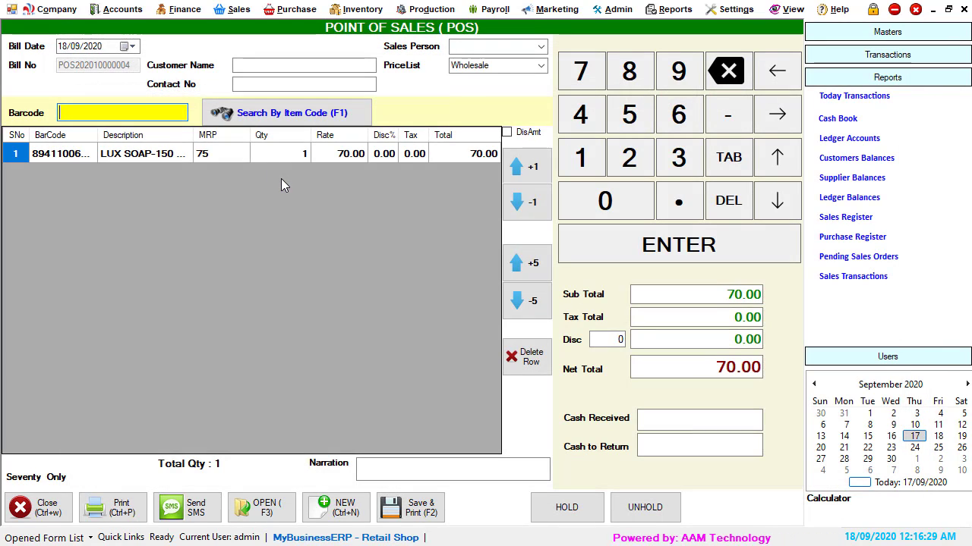
pyautogui.click(291, 117)
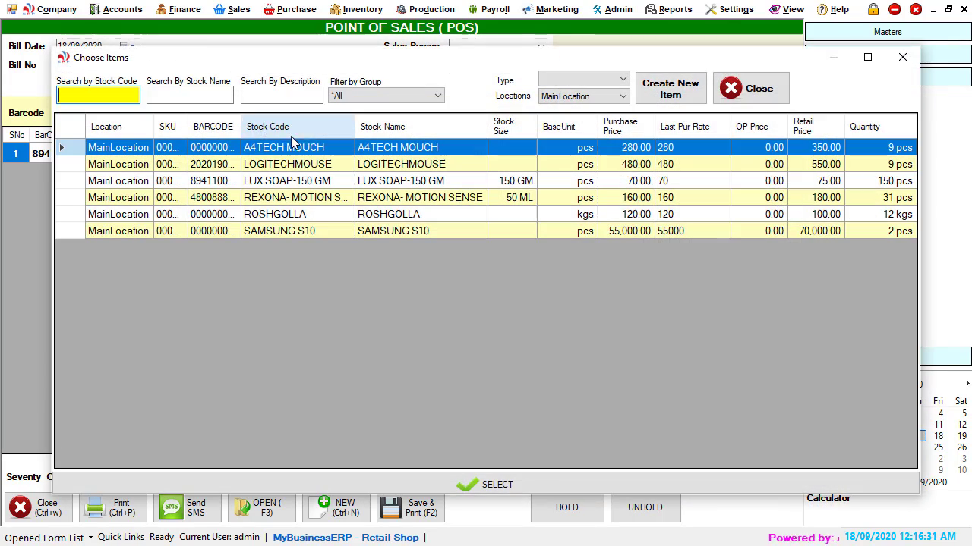
pyautogui.doubleClick(399, 230)
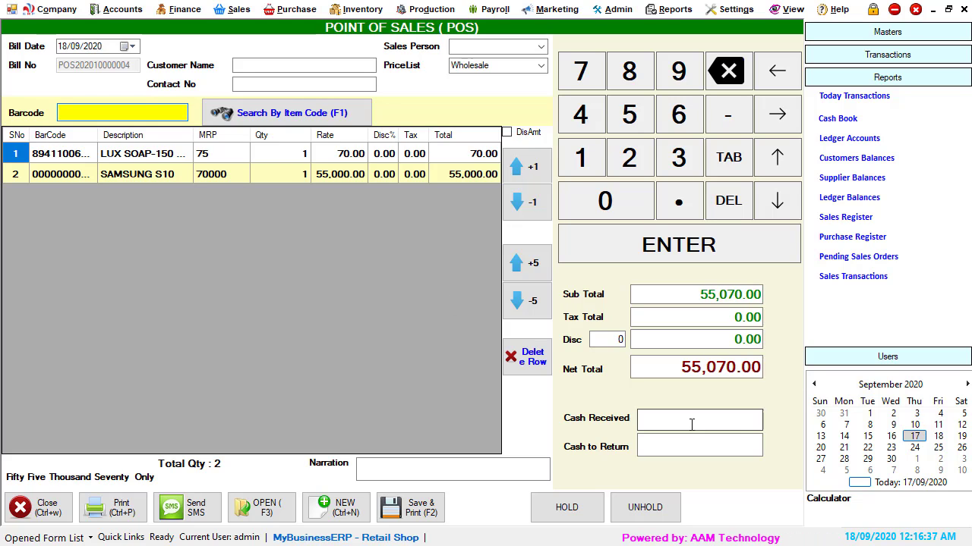
# Step: Save and print the POS sale with print preview enabled
pyautogui.click(411, 507)
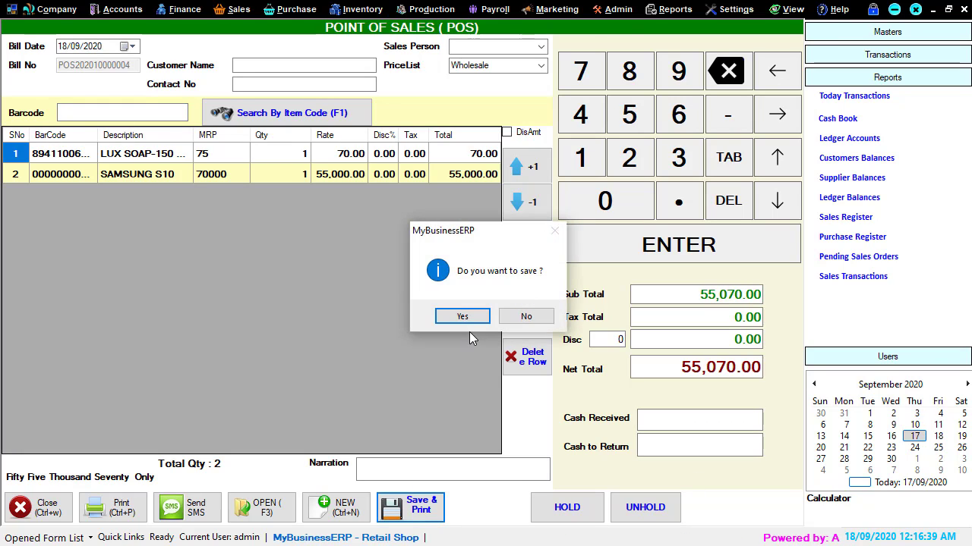
pyautogui.click(469, 314)
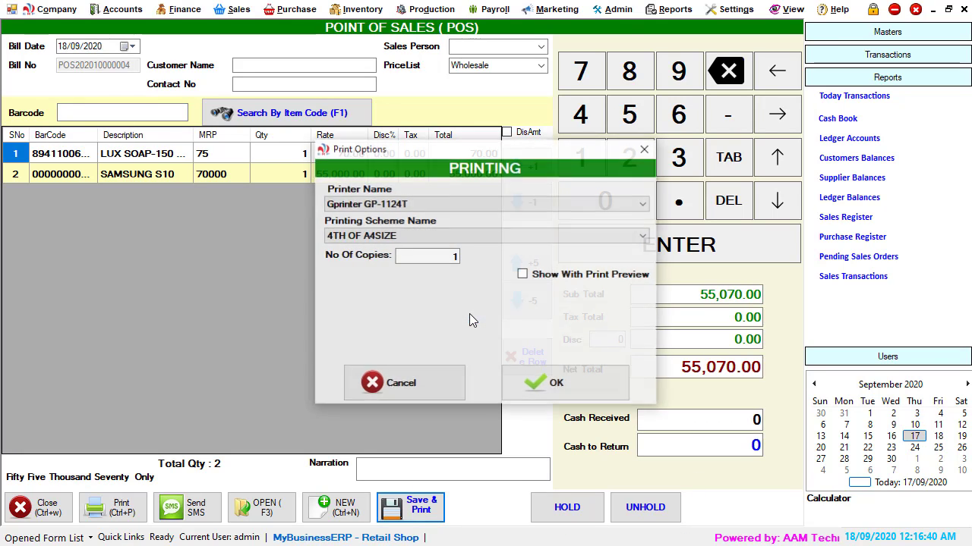
pyautogui.click(523, 276)
pyautogui.click(529, 385)
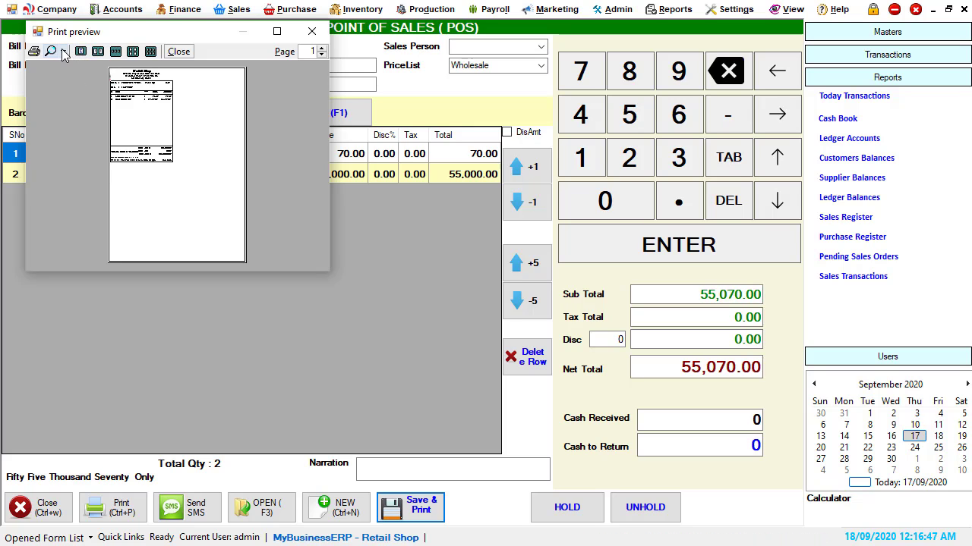
# Step: Zoom into and enlarge the bill's print preview, then close it and the POS window
pyautogui.click(63, 52)
pyautogui.click(84, 122)
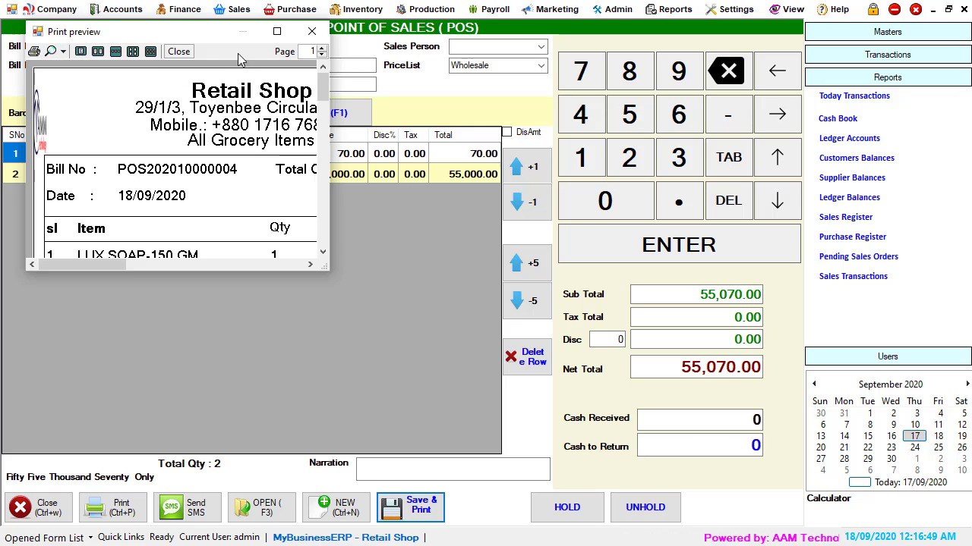
pyautogui.click(277, 31)
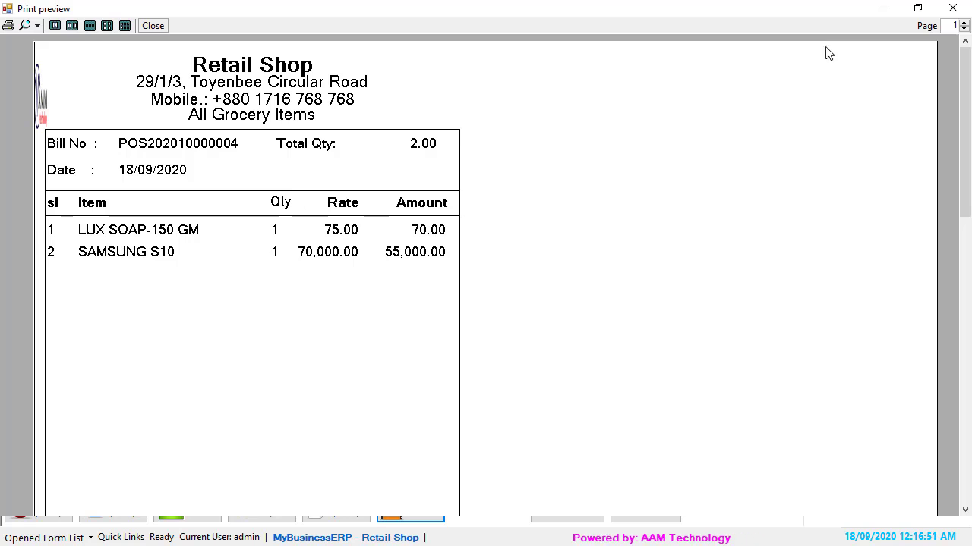
pyautogui.click(953, 8)
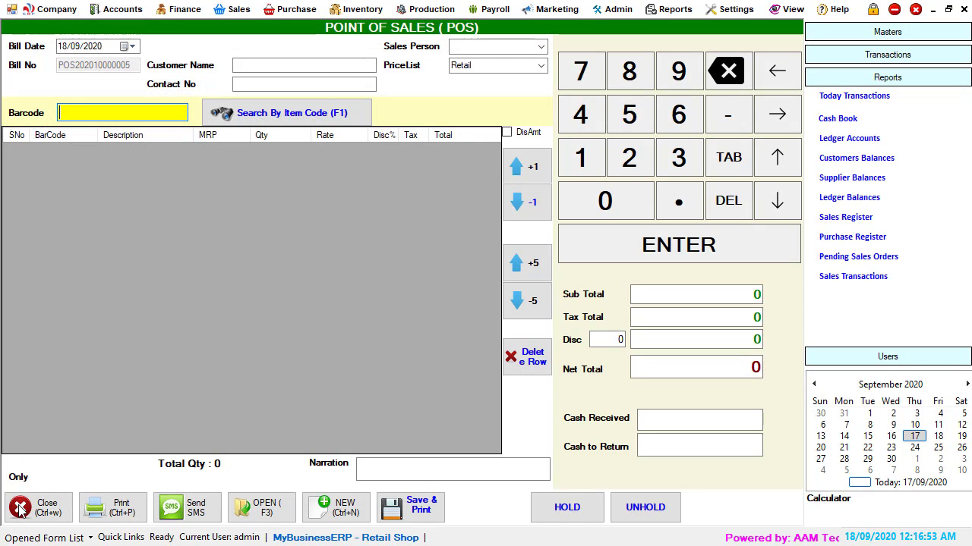
pyautogui.click(46, 515)
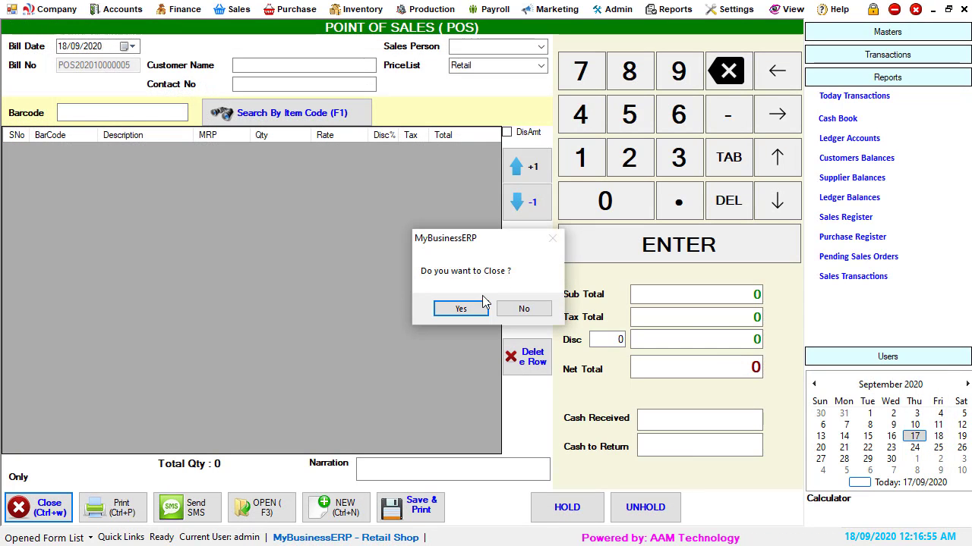
pyautogui.click(460, 305)
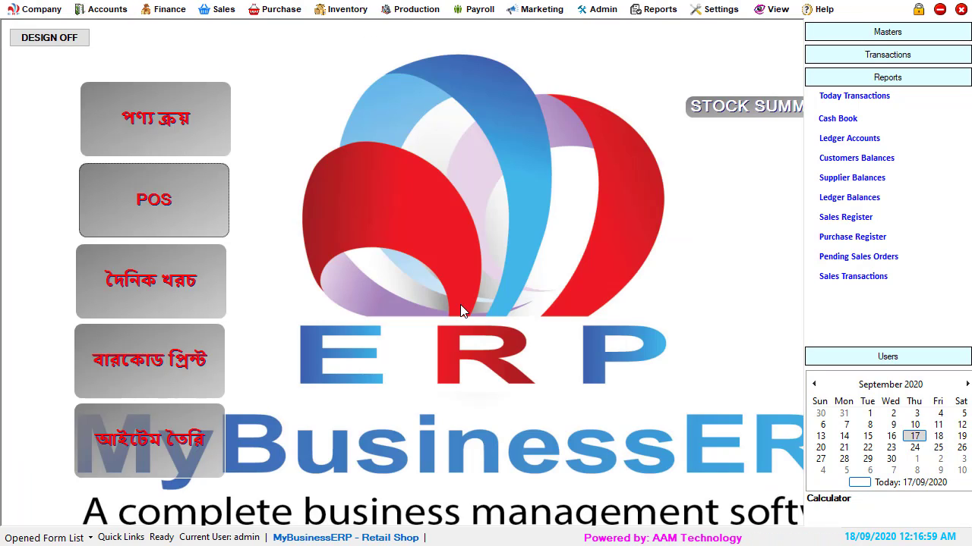
# Step: Open the daily expense payment voucher and debit SUPPLIER ONE- COMPUTER ACCESSORIES 200 against Cash
pyautogui.click(157, 284)
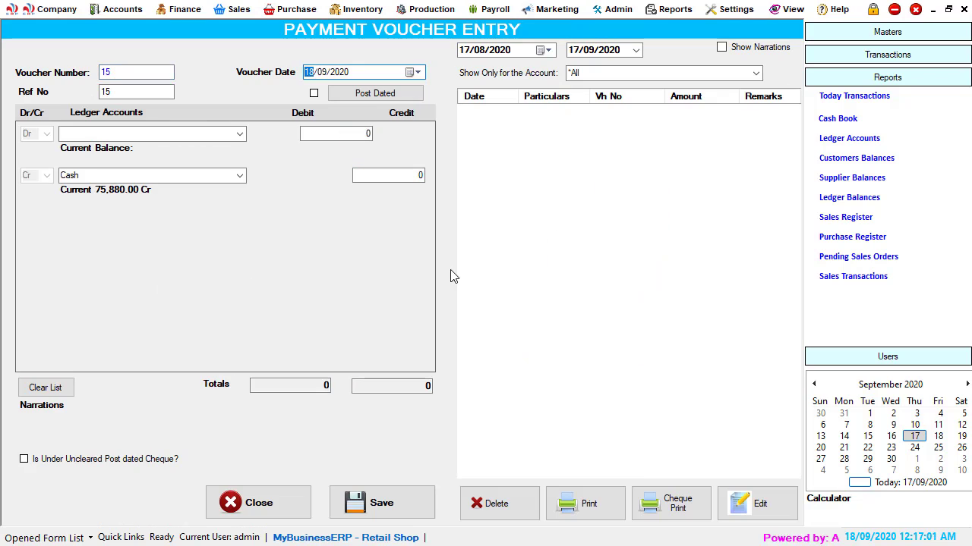
pyautogui.click(240, 135)
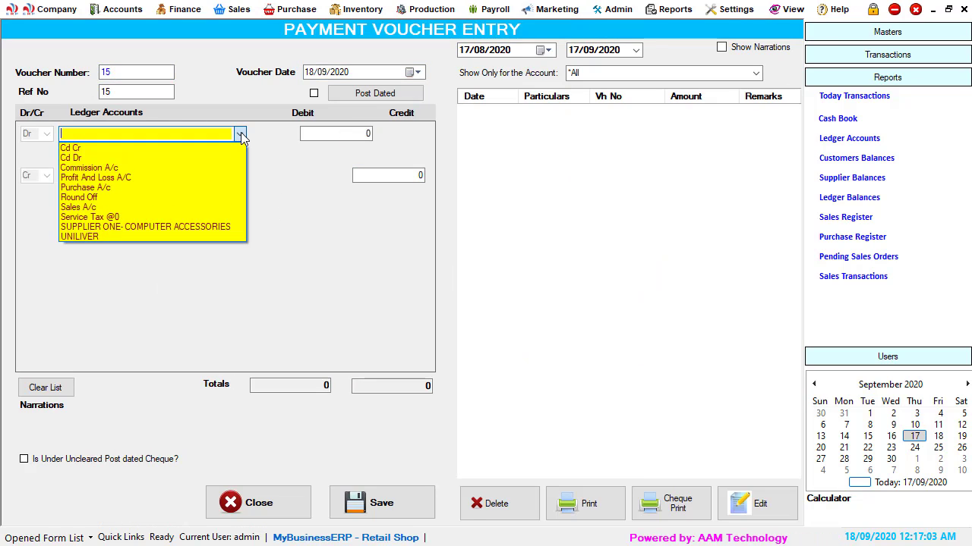
pyautogui.click(240, 135)
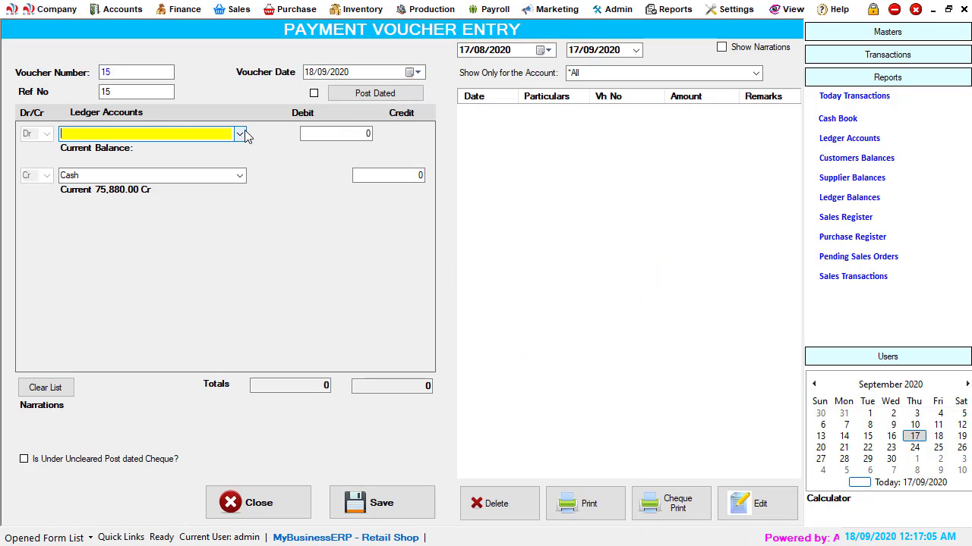
pyautogui.click(240, 134)
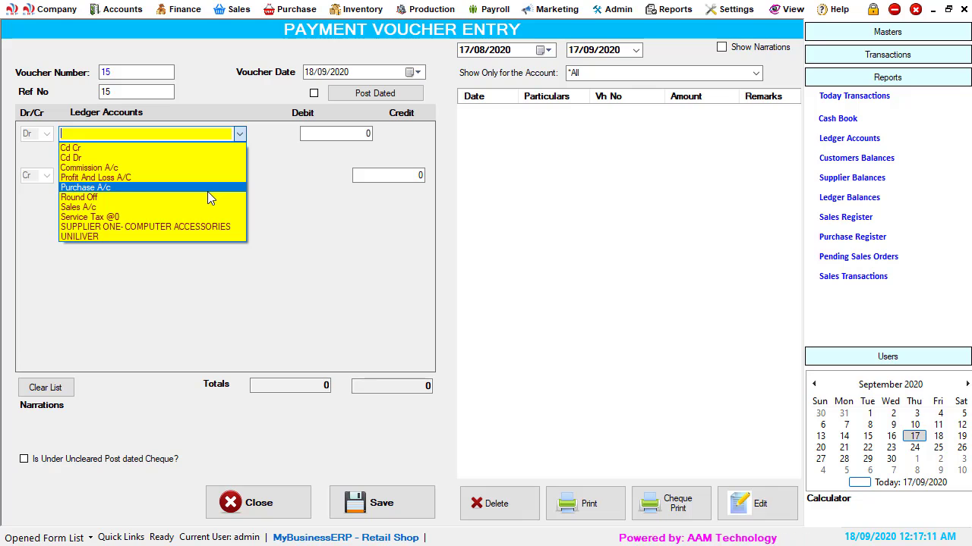
pyautogui.click(160, 225)
pyautogui.click(326, 133)
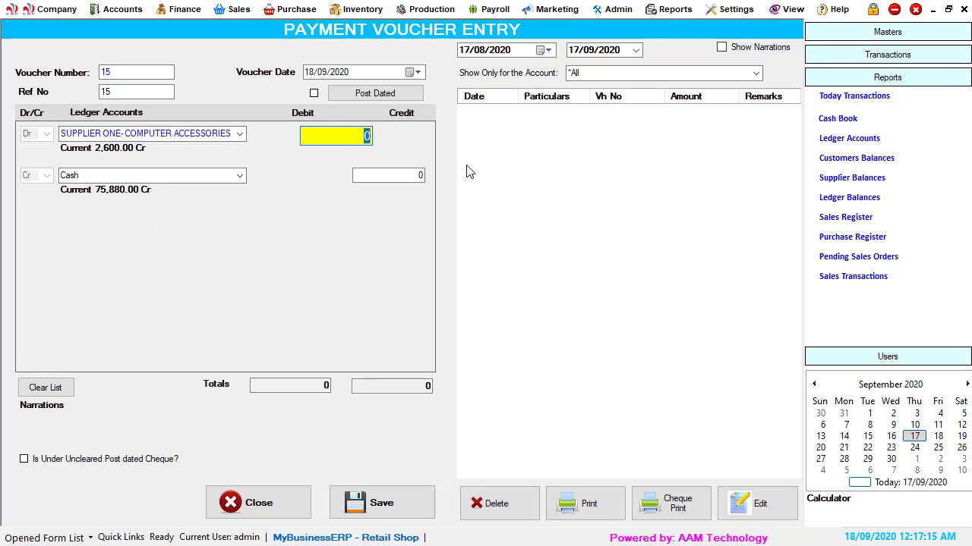
pyautogui.write('200')
pyautogui.press('Return')
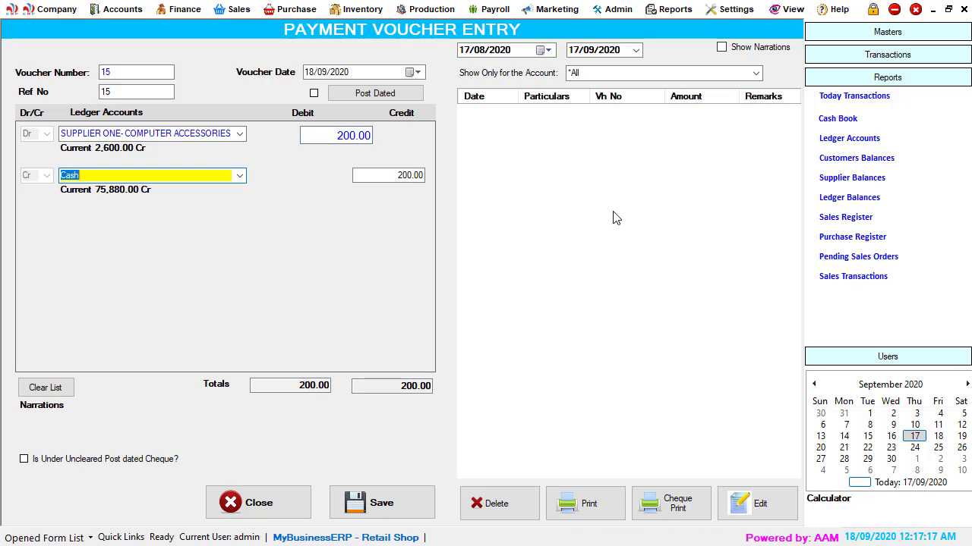
# Step: Save the payment voucher and close the voucher entry form
pyautogui.press('Return')
pyautogui.press('Return')
pyautogui.press('Return')
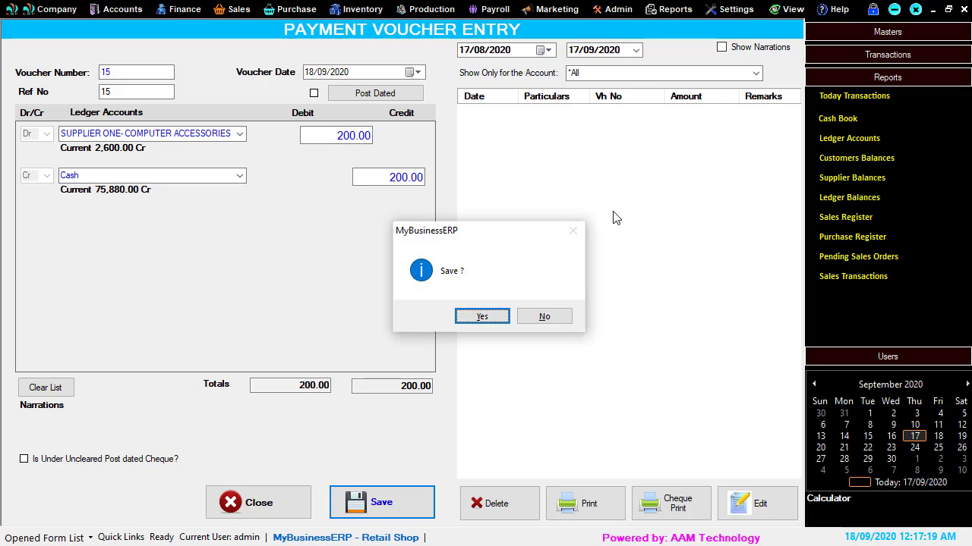
pyautogui.click(483, 322)
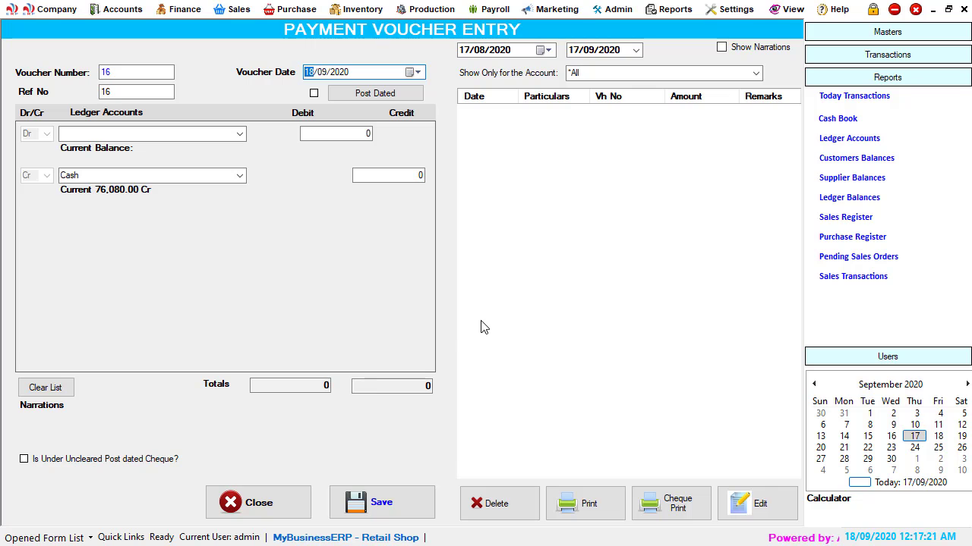
pyautogui.click(271, 510)
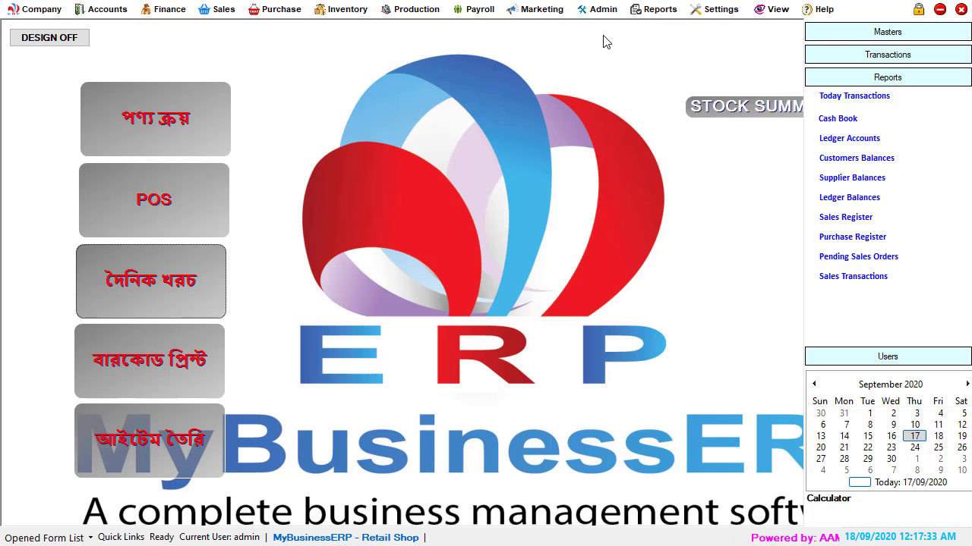
# Step: Open the monthly sales register, set both dates to 18/09/2020 and reload it, then close it
pyautogui.click(662, 10)
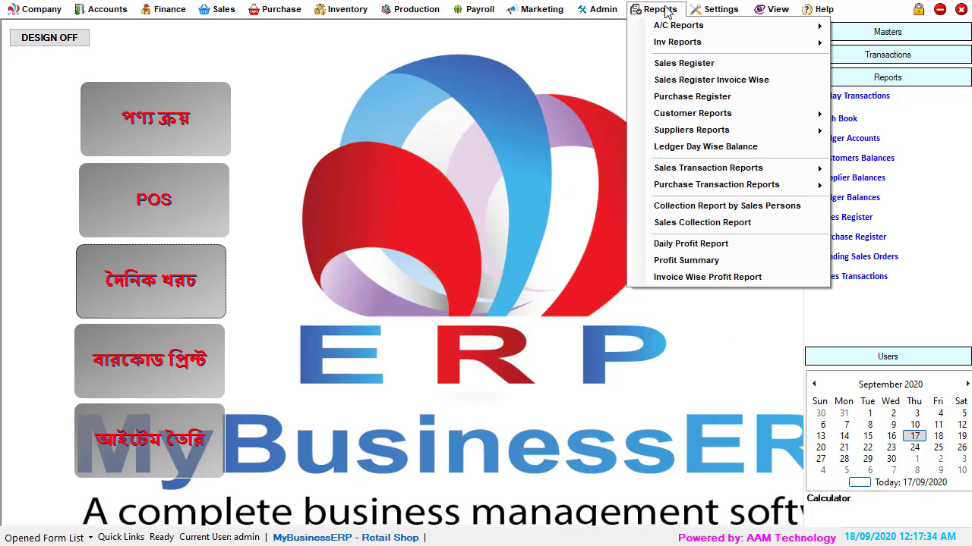
pyautogui.click(702, 63)
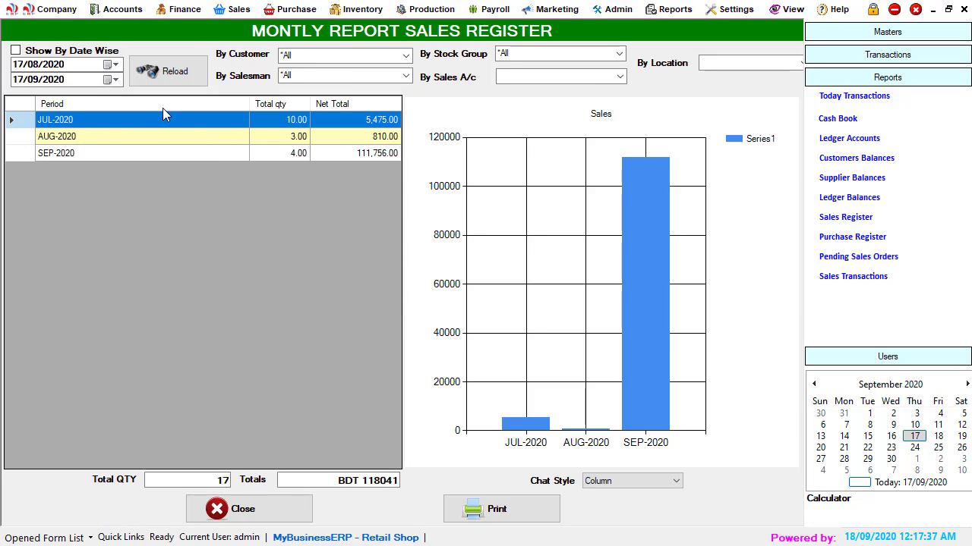
pyautogui.click(110, 65)
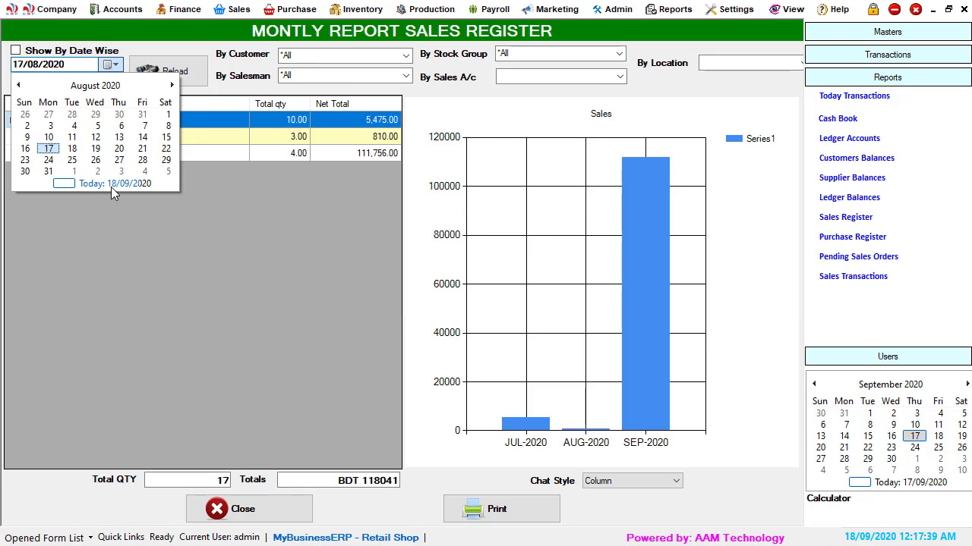
pyautogui.click(113, 184)
pyautogui.click(115, 80)
pyautogui.click(114, 198)
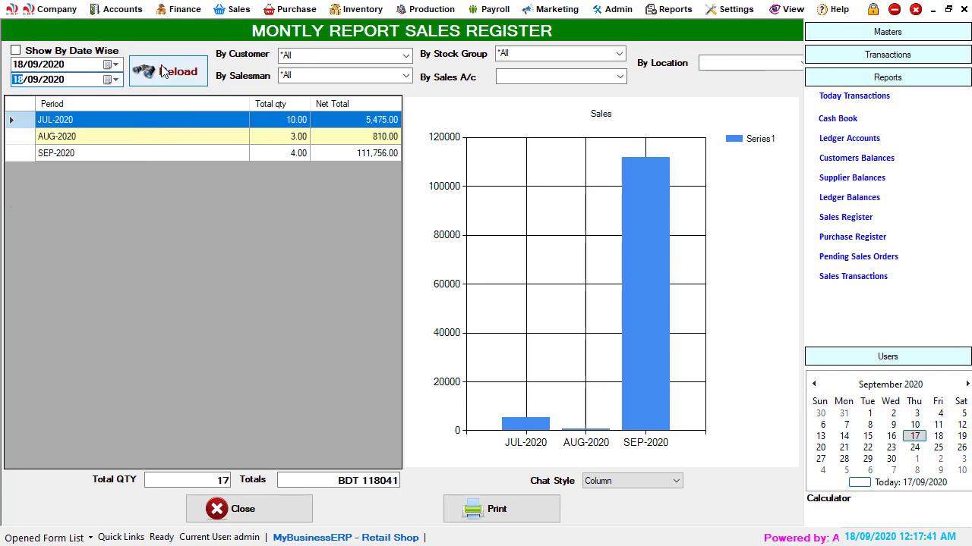
pyautogui.click(162, 71)
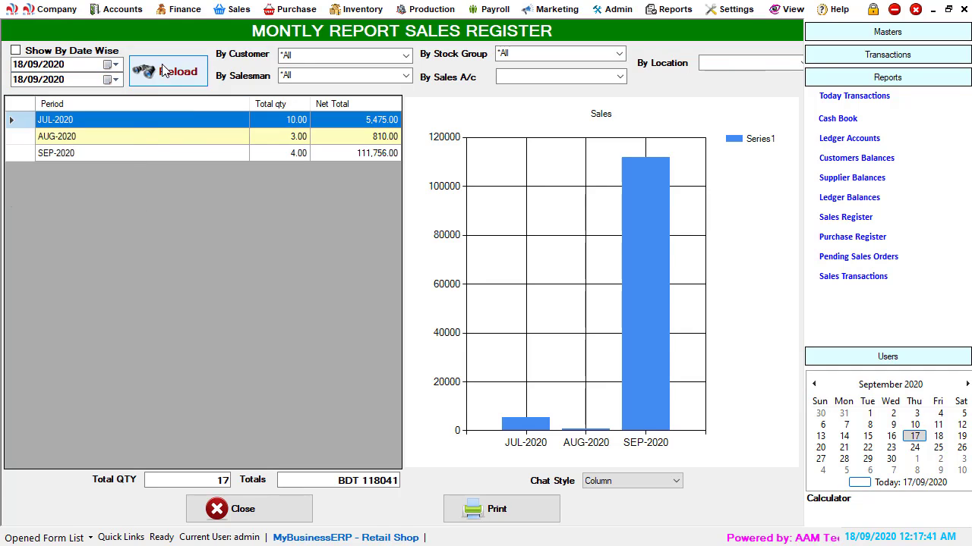
pyautogui.click(277, 516)
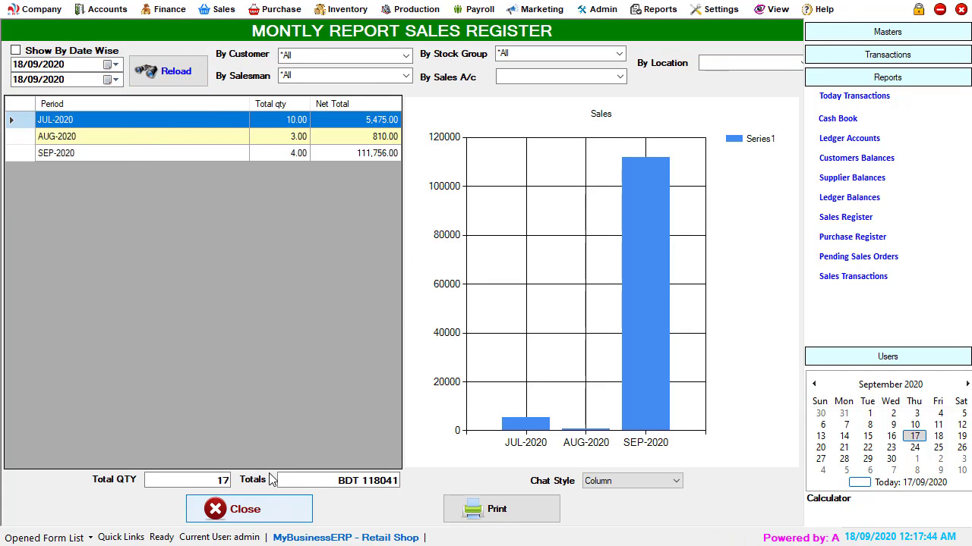
# Step: View the invoice-wise sales register for 18/09/2020 to 18/09/2020, then close it
pyautogui.click(662, 15)
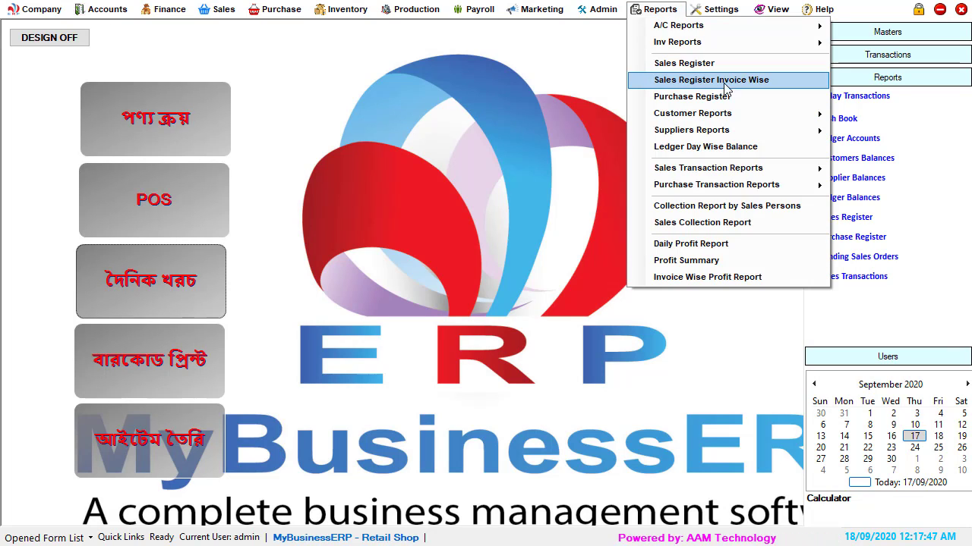
pyautogui.click(752, 79)
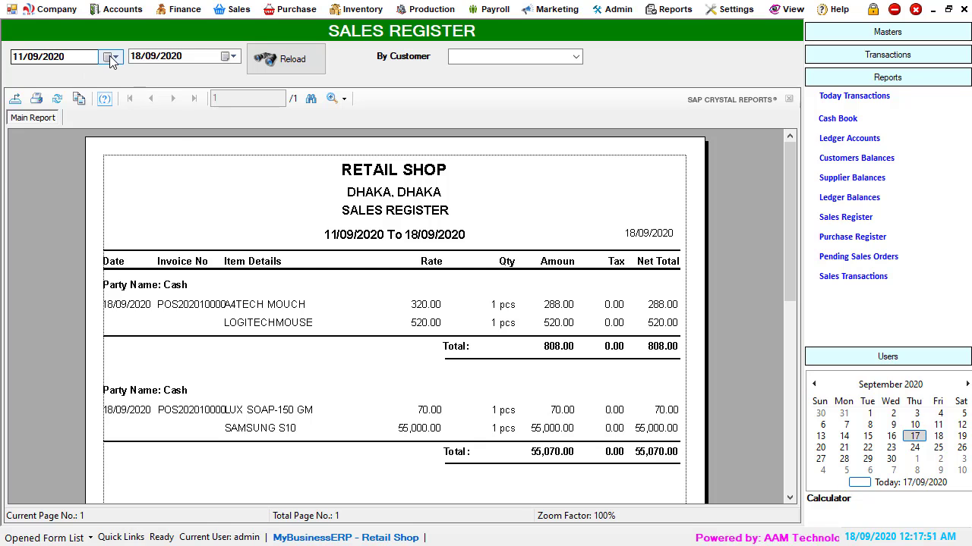
pyautogui.click(111, 58)
pyautogui.click(110, 176)
pyautogui.click(226, 57)
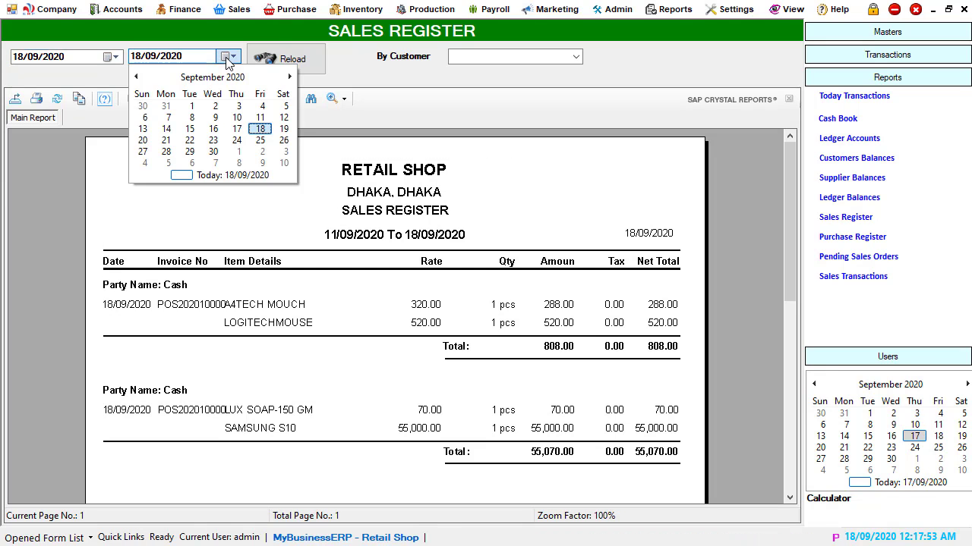
pyautogui.click(212, 175)
pyautogui.click(285, 59)
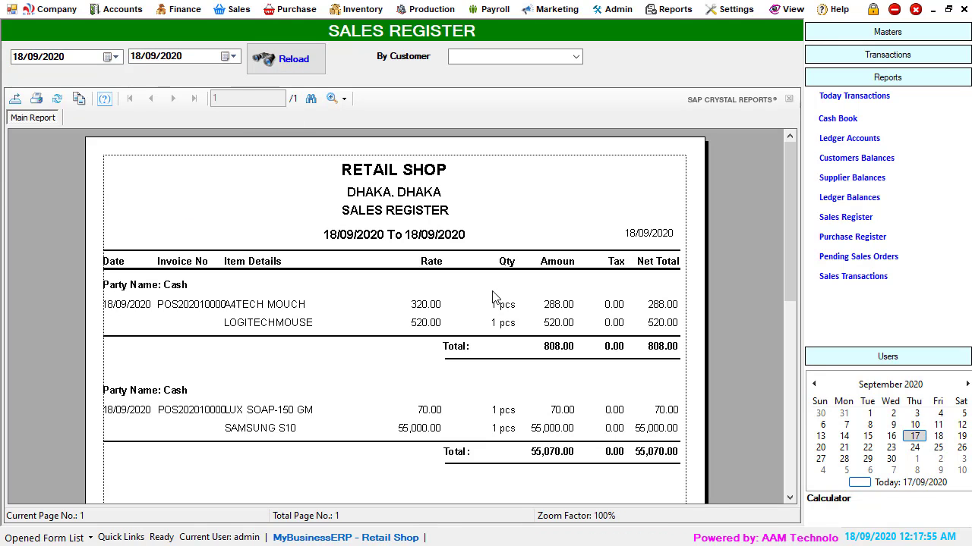
pyautogui.scroll(-3, 581, 385)
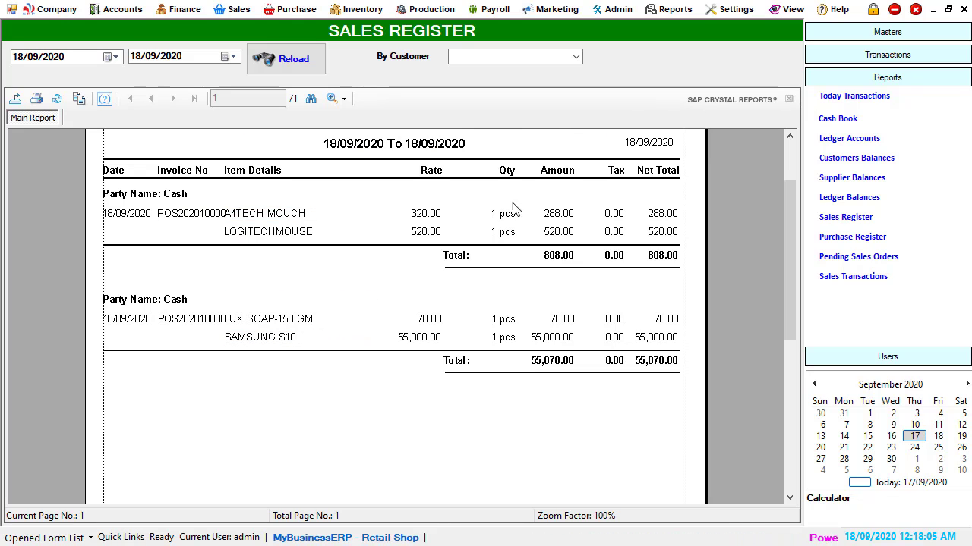
pyautogui.click(964, 9)
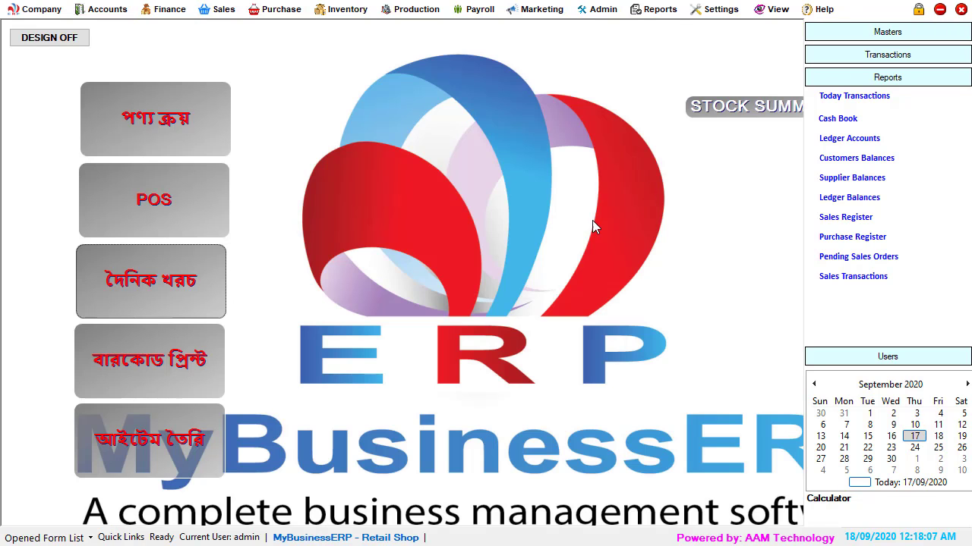
# Step: Open the monthly purchase register and close it
pyautogui.click(652, 11)
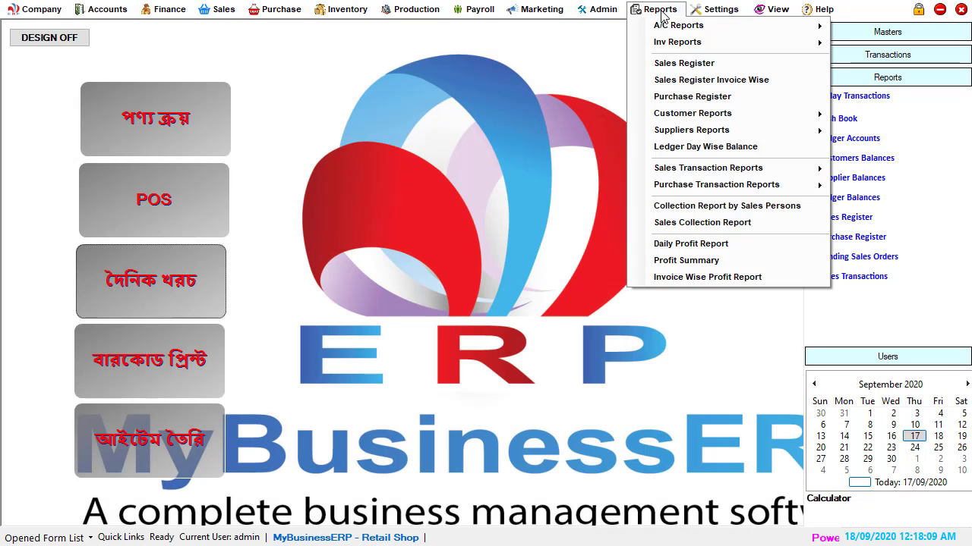
pyautogui.click(724, 98)
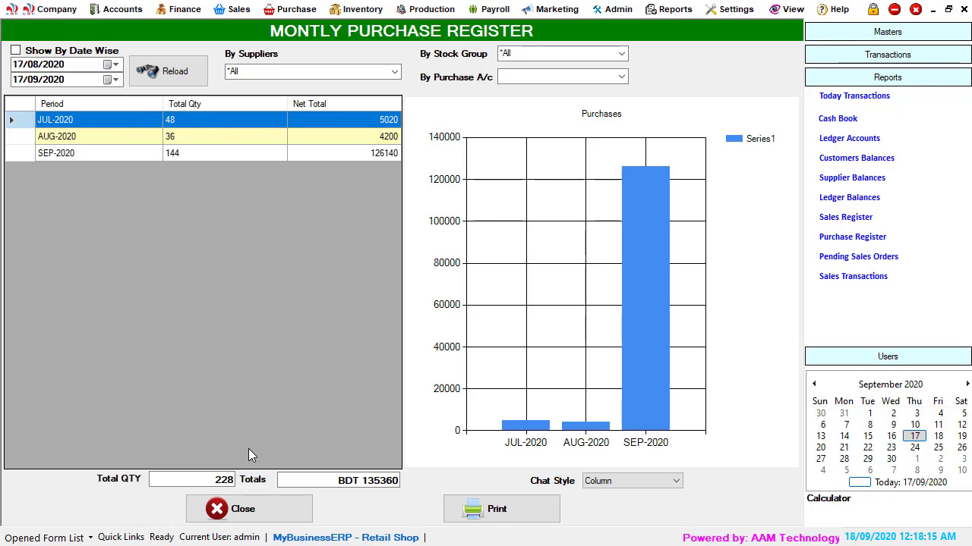
pyautogui.click(245, 509)
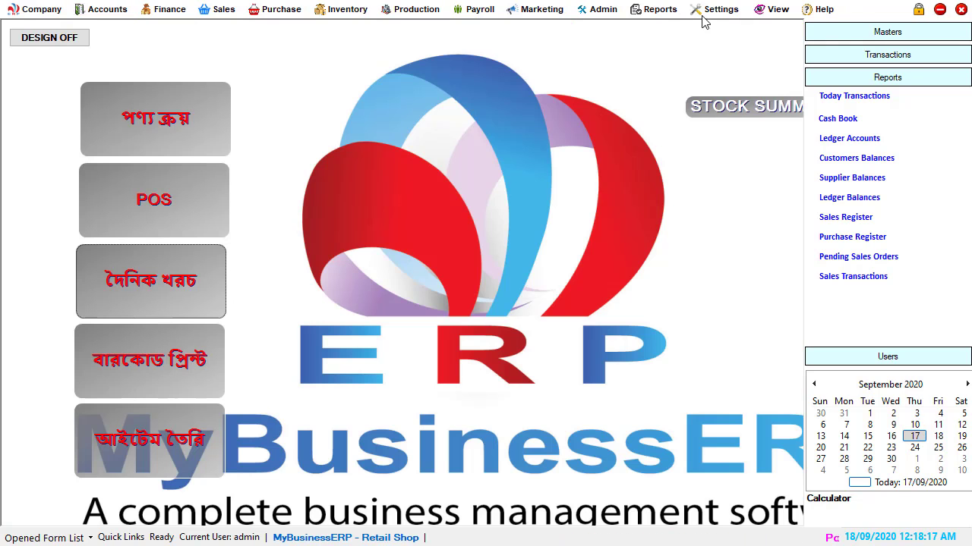
# Step: Open the purchase returns invoices report and close it
pyautogui.click(661, 11)
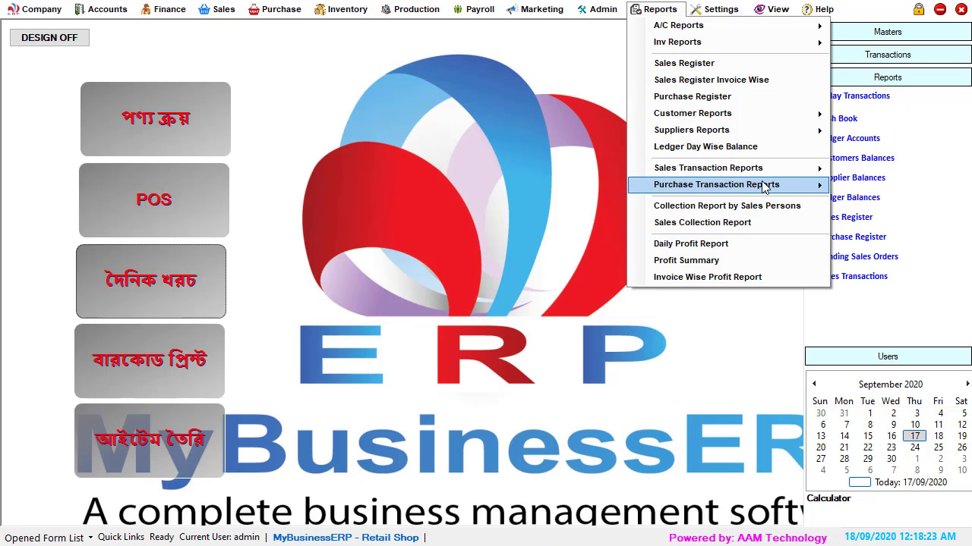
pyautogui.moveTo(765, 187)
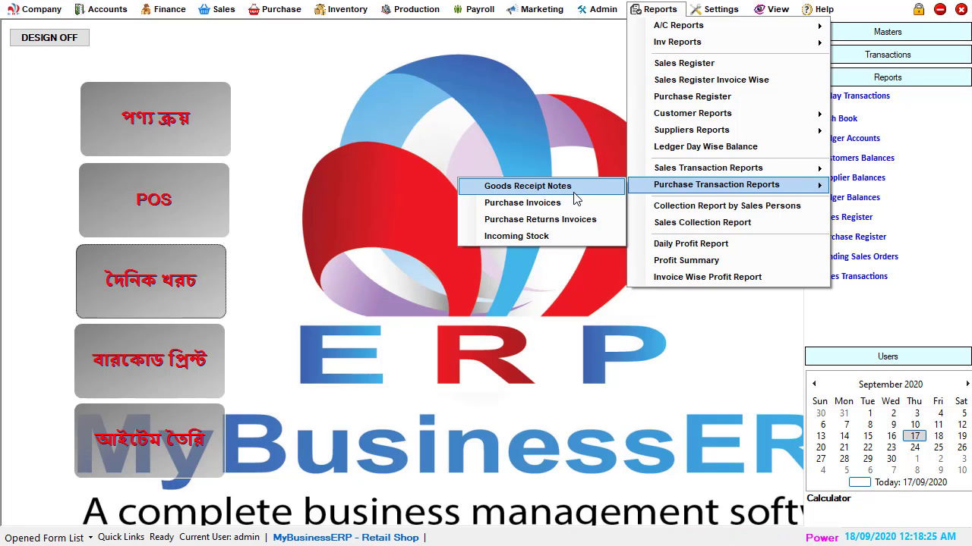
pyautogui.click(549, 222)
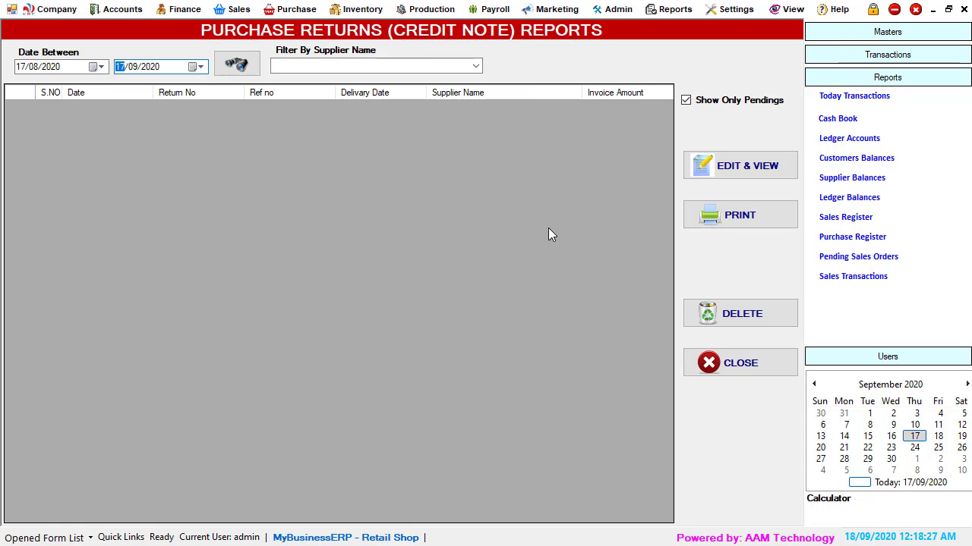
pyautogui.click(740, 362)
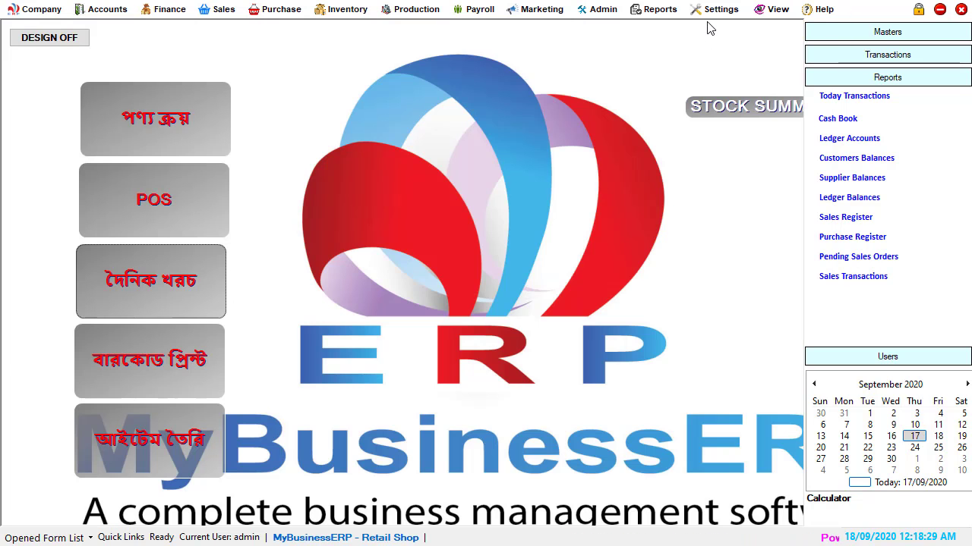
# Step: Open the stock summary, preview its printed report maximized, then close the preview and the summary
pyautogui.click(657, 9)
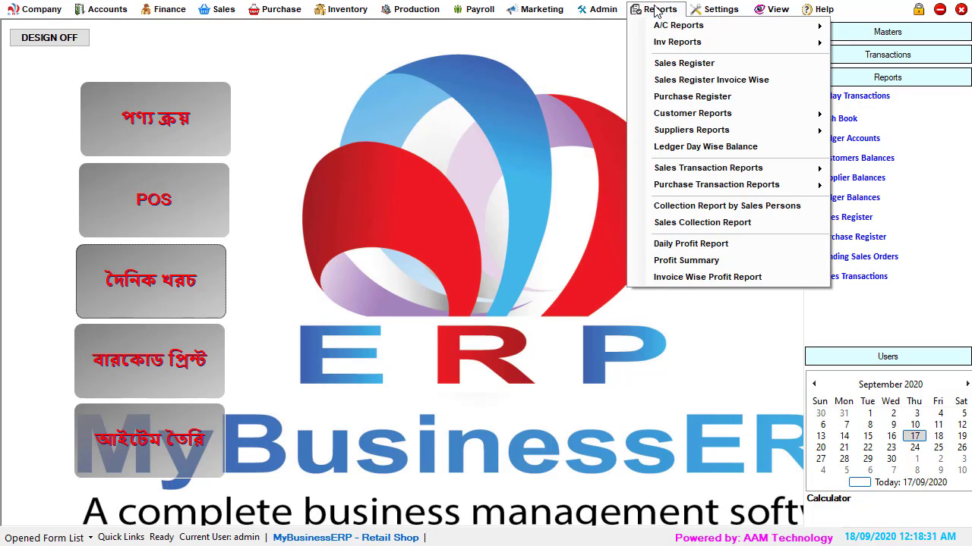
pyautogui.moveTo(673, 49)
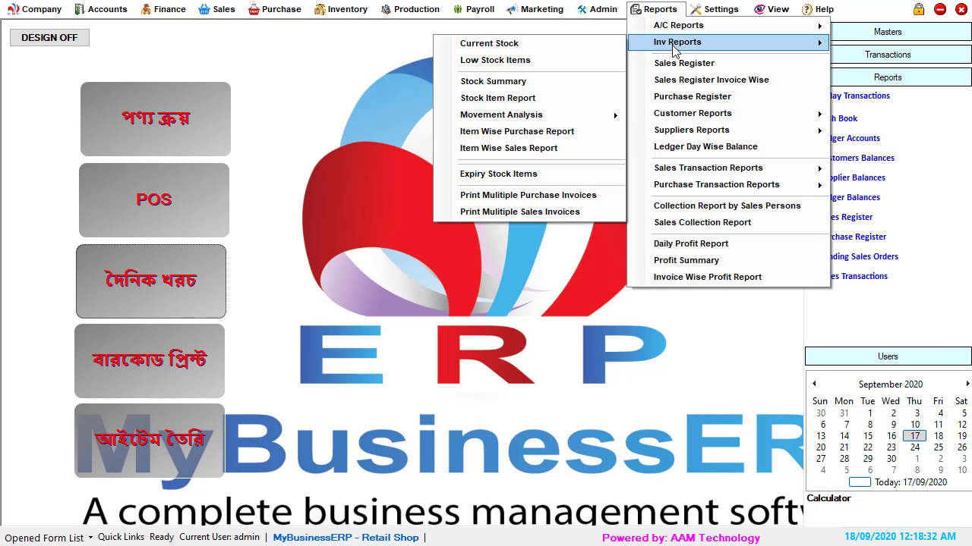
pyautogui.click(571, 85)
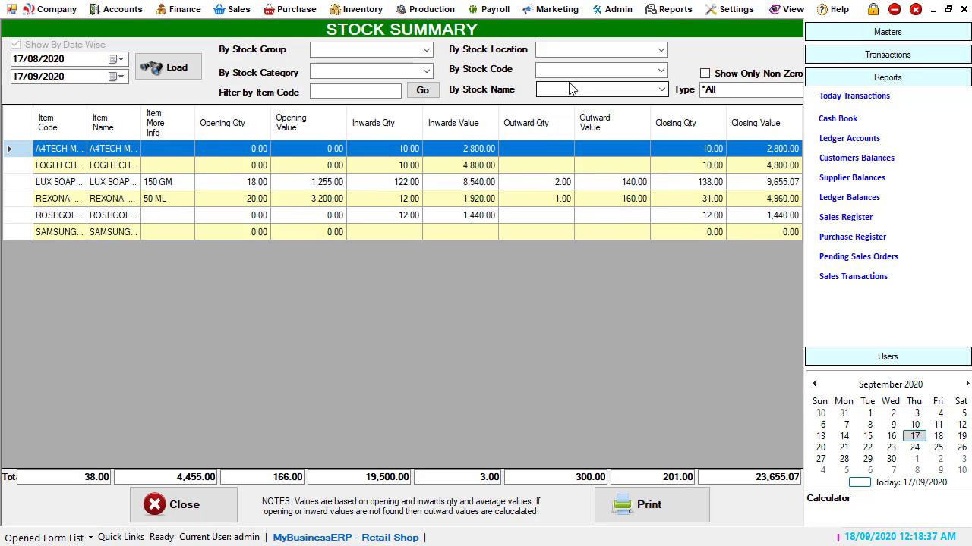
pyautogui.click(650, 506)
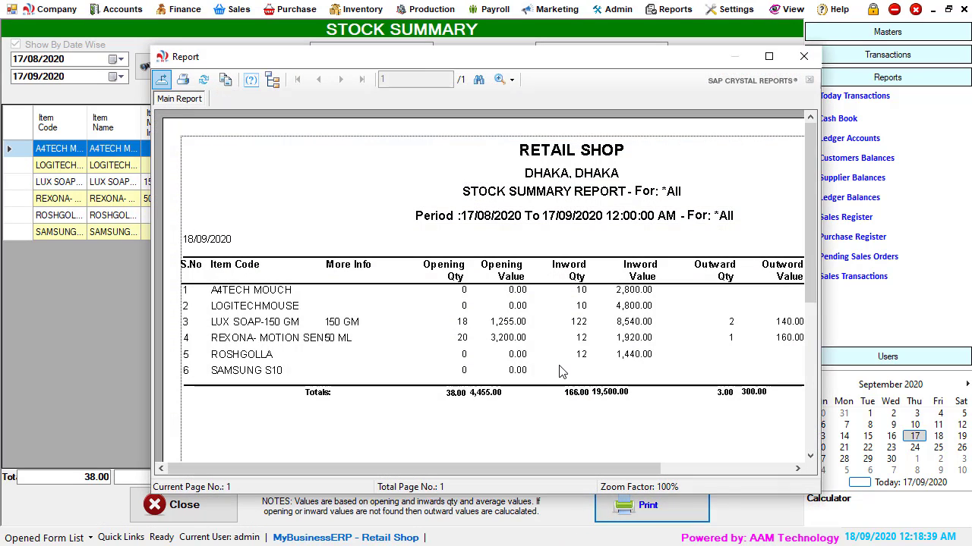
pyautogui.click(768, 56)
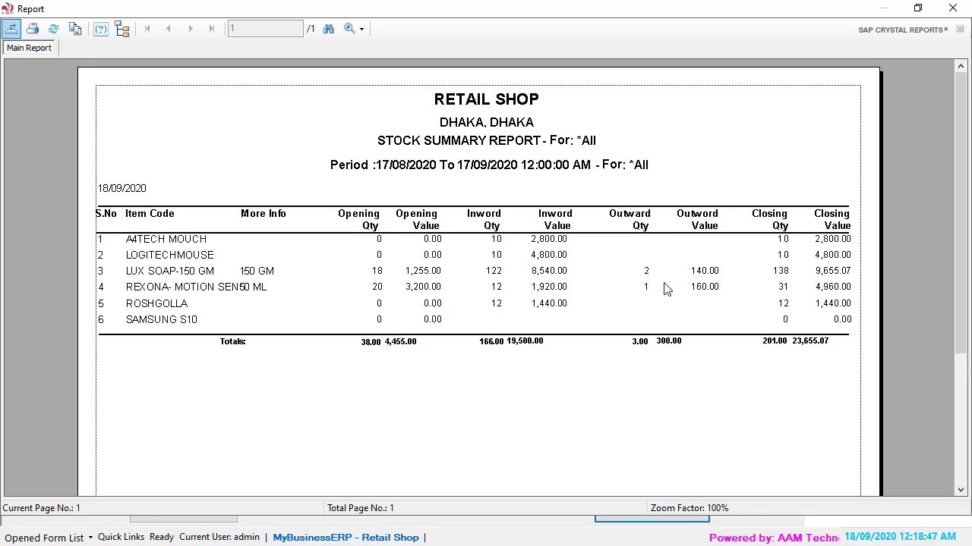
pyautogui.click(820, 348)
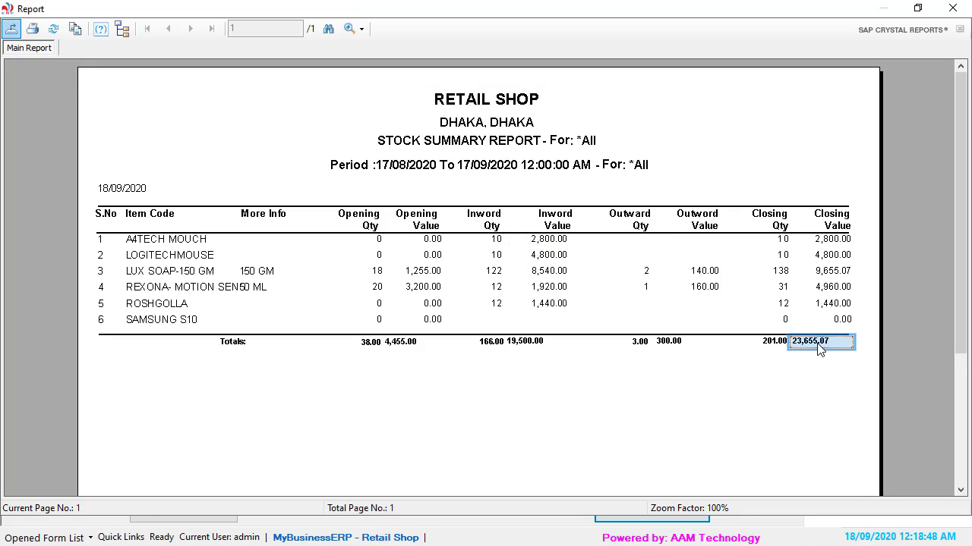
pyautogui.click(953, 8)
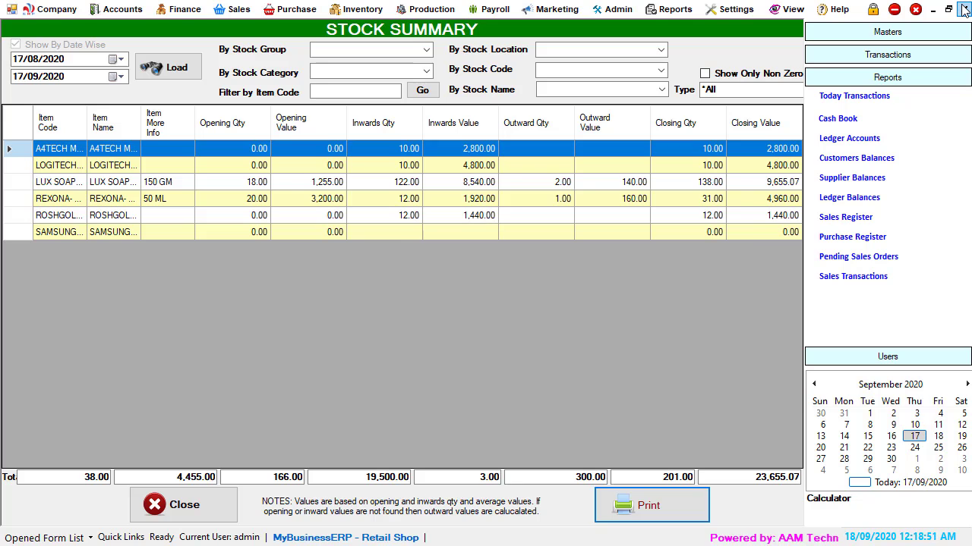
pyautogui.click(190, 513)
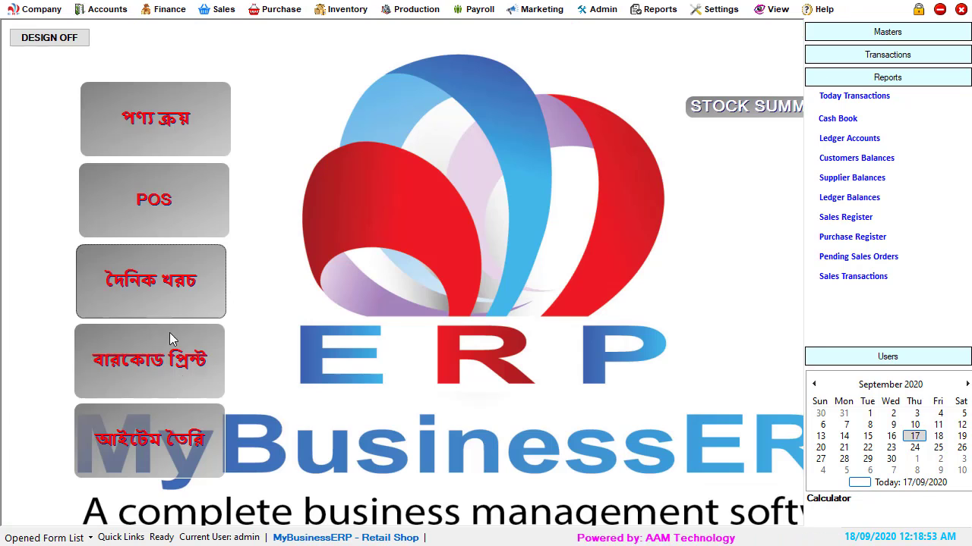
# Step: Open the profit summary report, close its preview and then close the summary
pyautogui.click(654, 9)
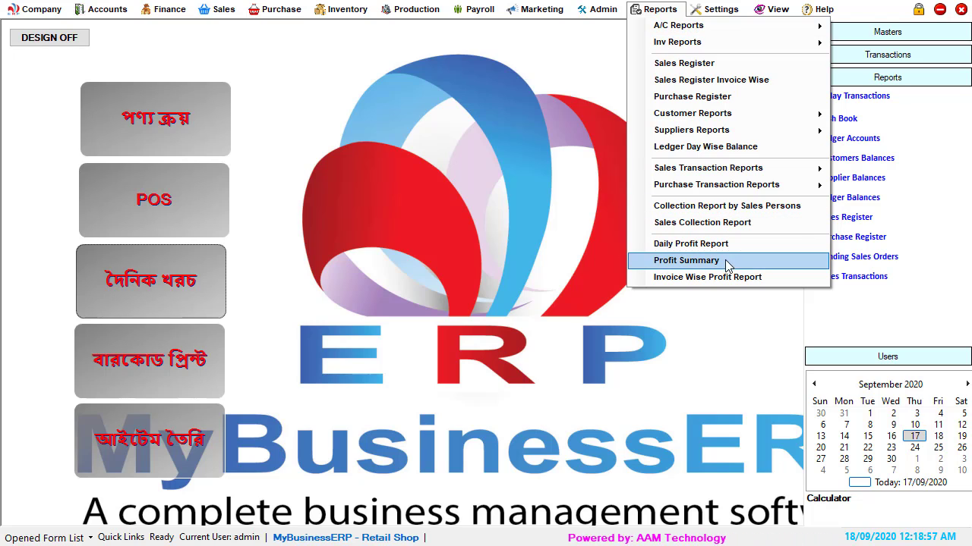
pyautogui.click(686, 261)
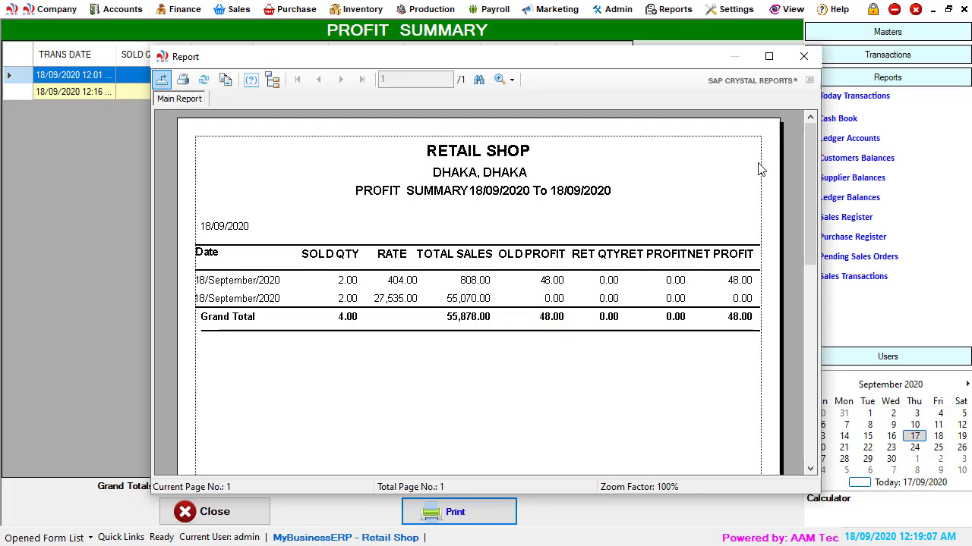
pyautogui.click(803, 56)
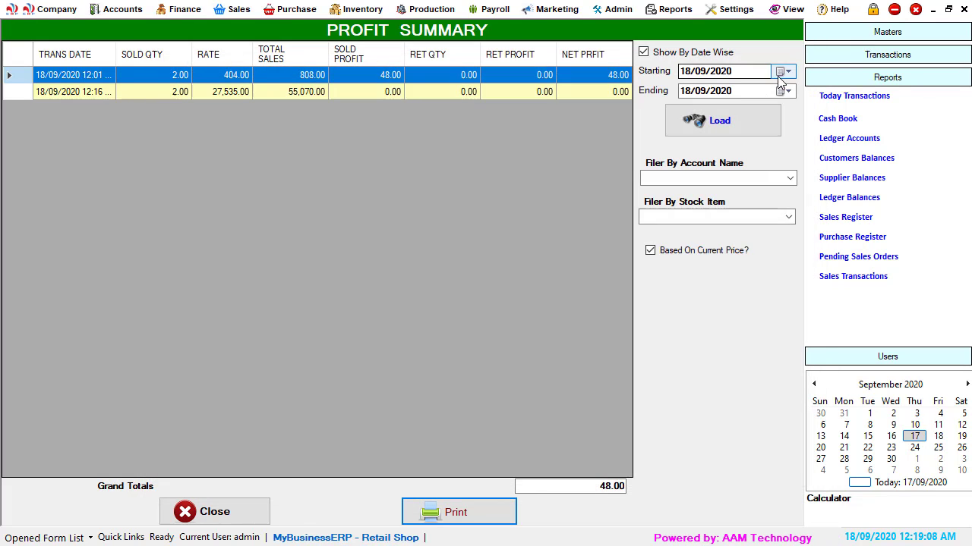
pyautogui.click(216, 513)
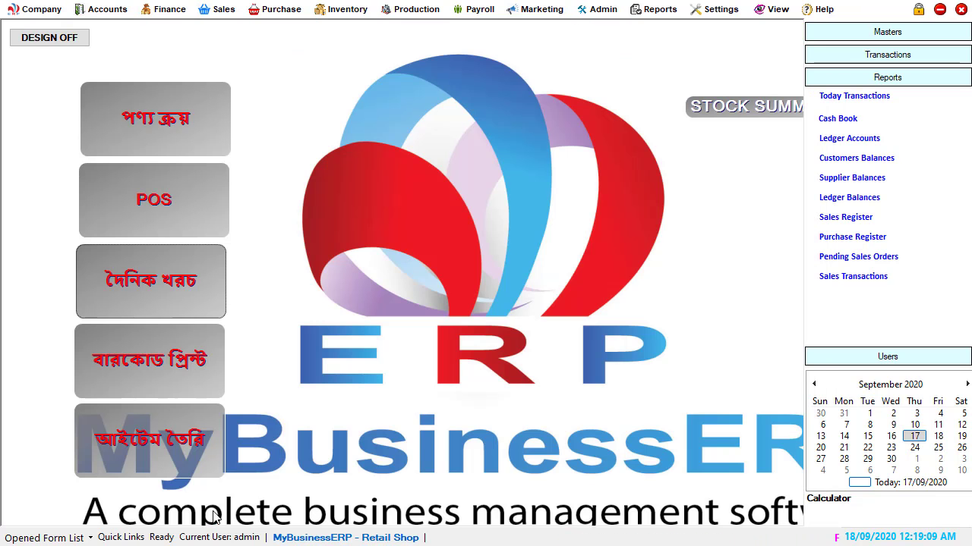
# Step: Exit the application, closing the company data backup dialog without backing up
pyautogui.click(960, 9)
pyautogui.click(471, 316)
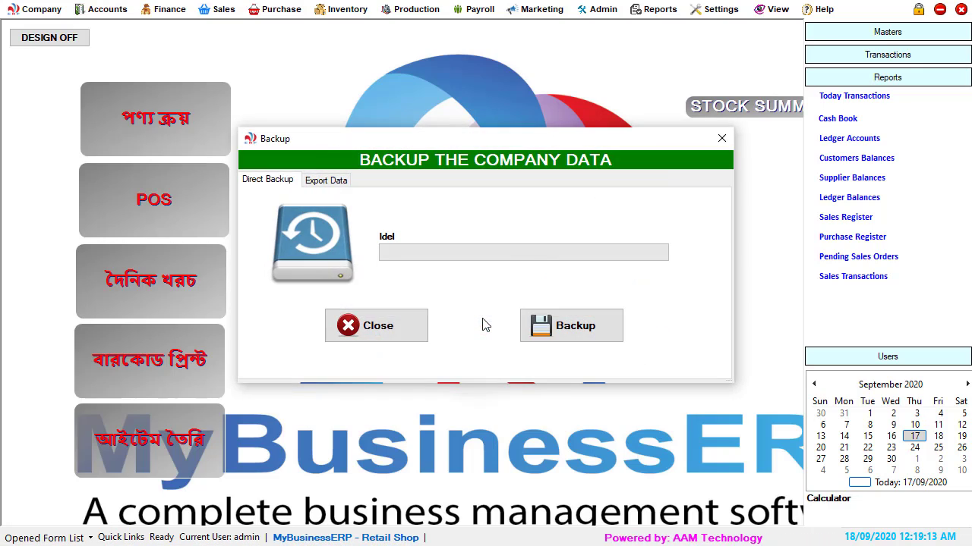
pyautogui.click(412, 328)
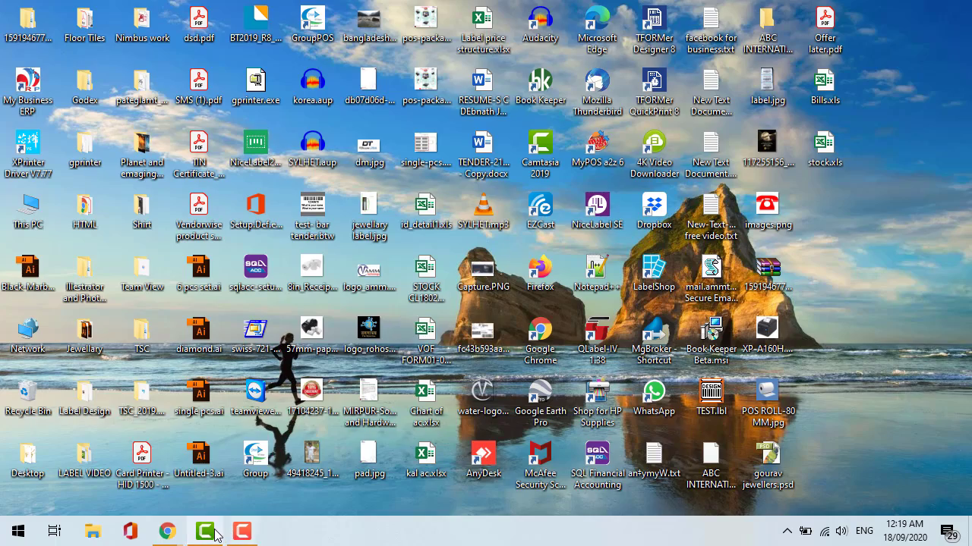
pyautogui.click(213, 534)
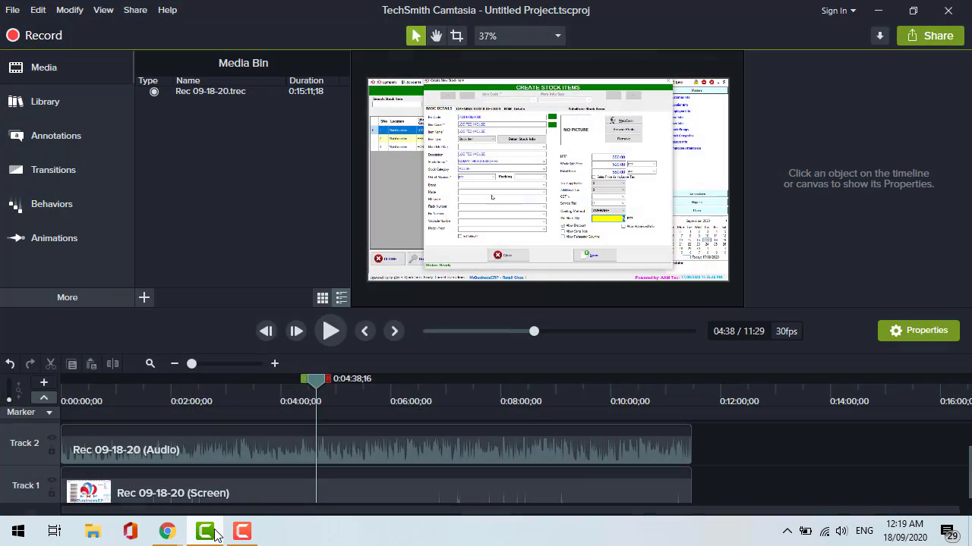
pyautogui.click(216, 535)
pyautogui.click(243, 533)
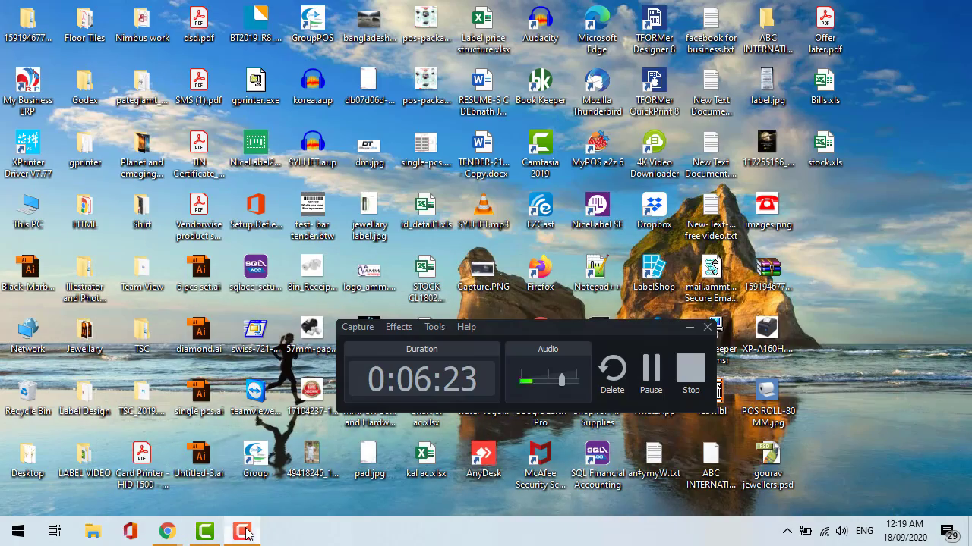